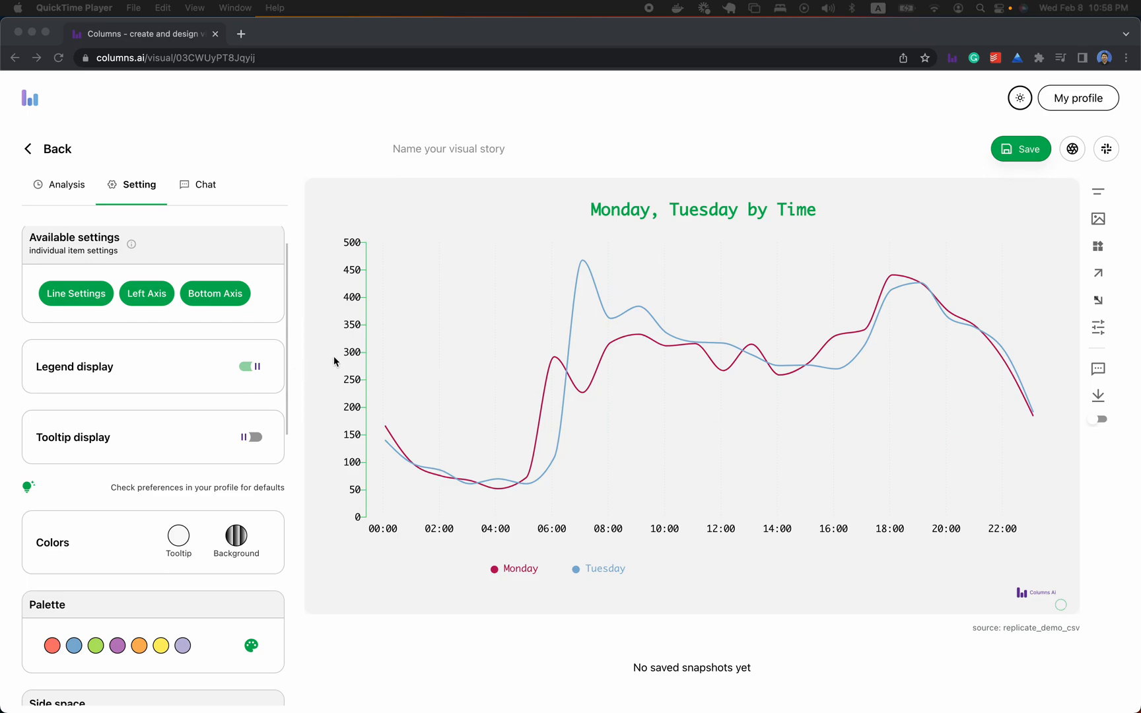
Increase the chart's left side space to slightly past the middle of its range, leaving blank room beside the value axis.
left_click(304, 355)
scroll(221, 400, "up", 2)
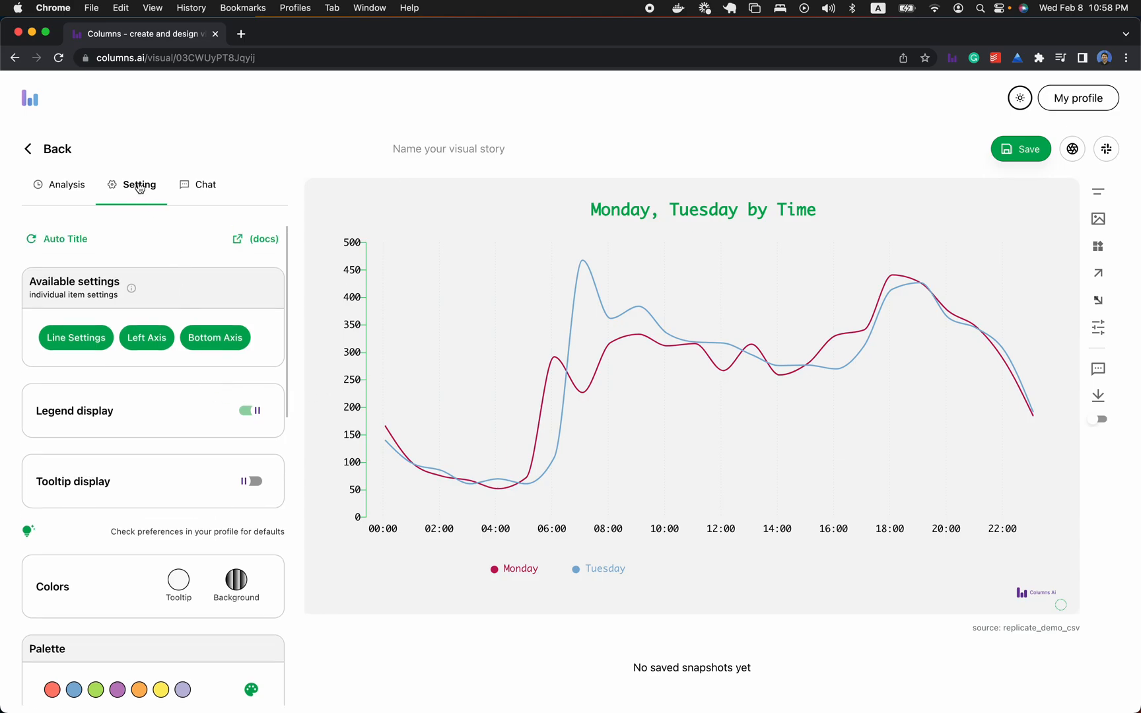
scroll(184, 513, "down", 5)
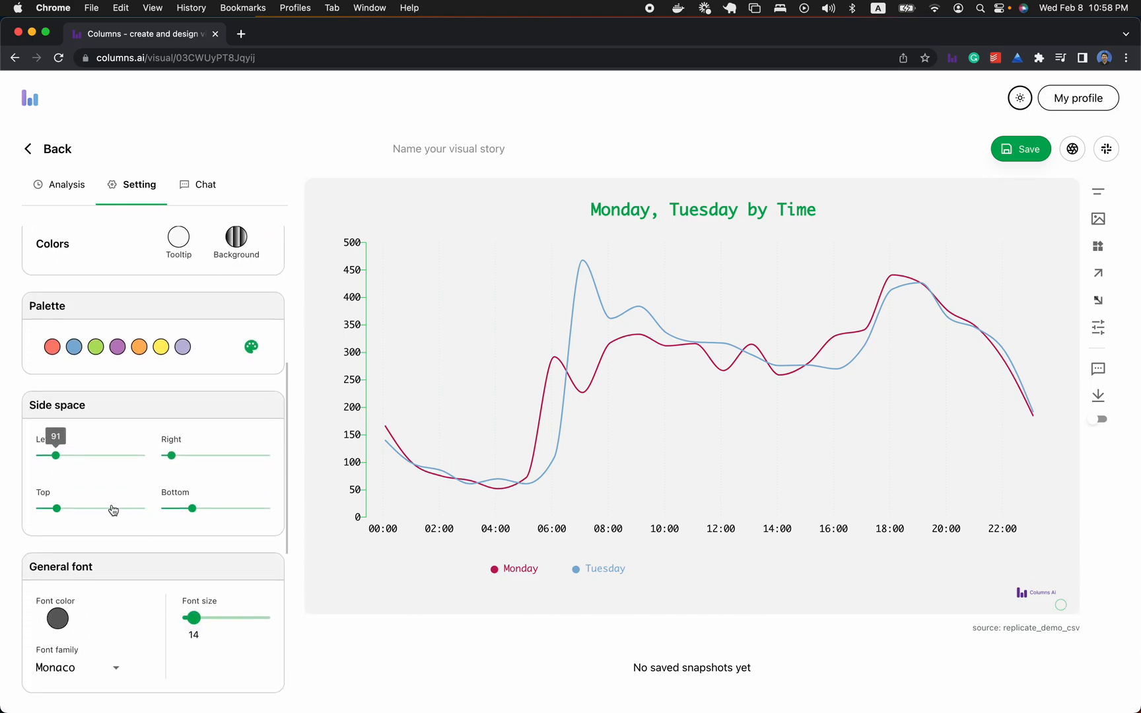
left_click_drag(59, 462, 97, 463)
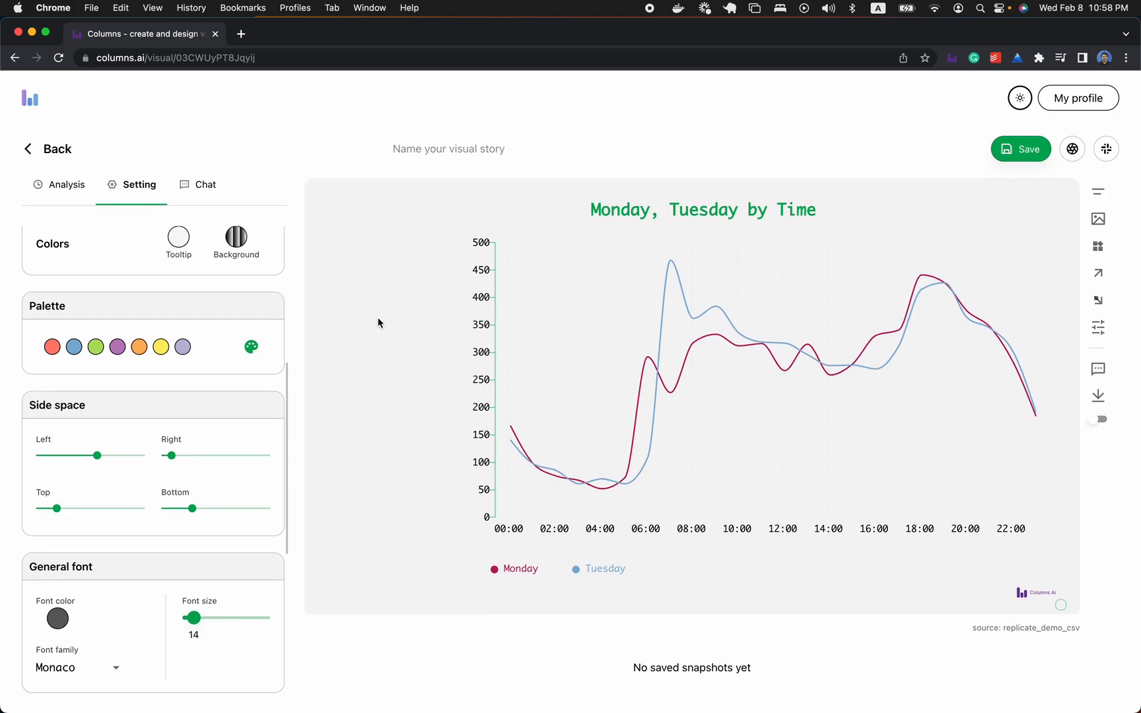
Add a text annotation in the blank area left of the value axis, level with the 450 mark.
left_click(1098, 191)
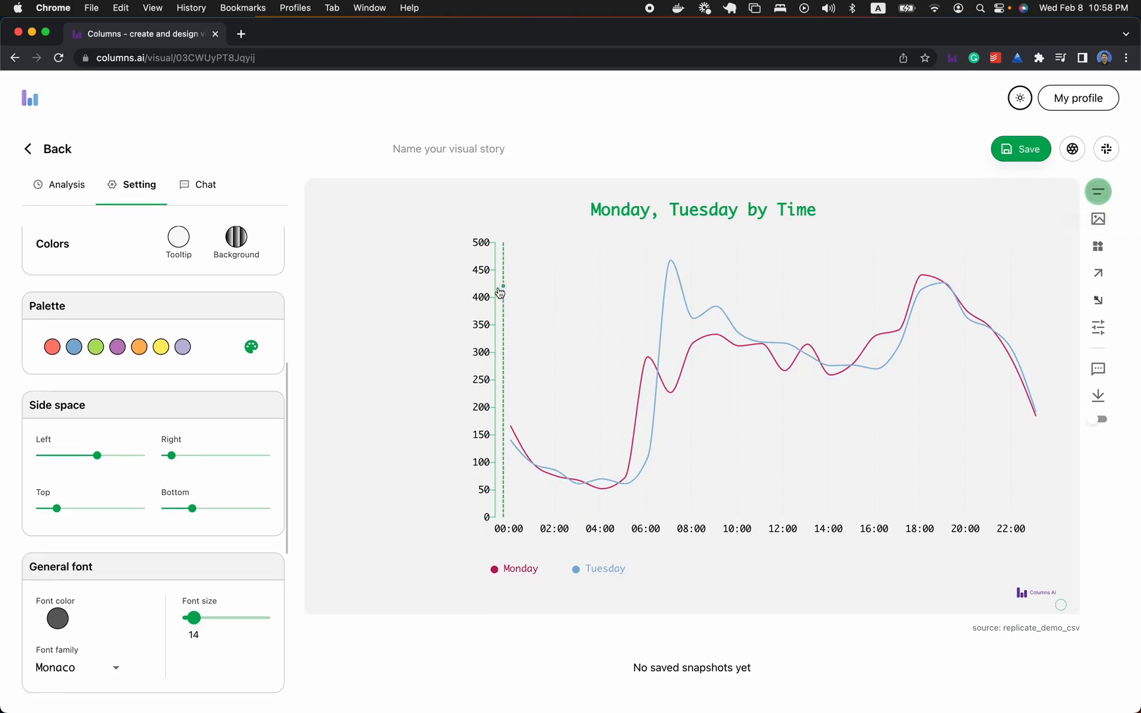
left_click(353, 275)
left_click(387, 280)
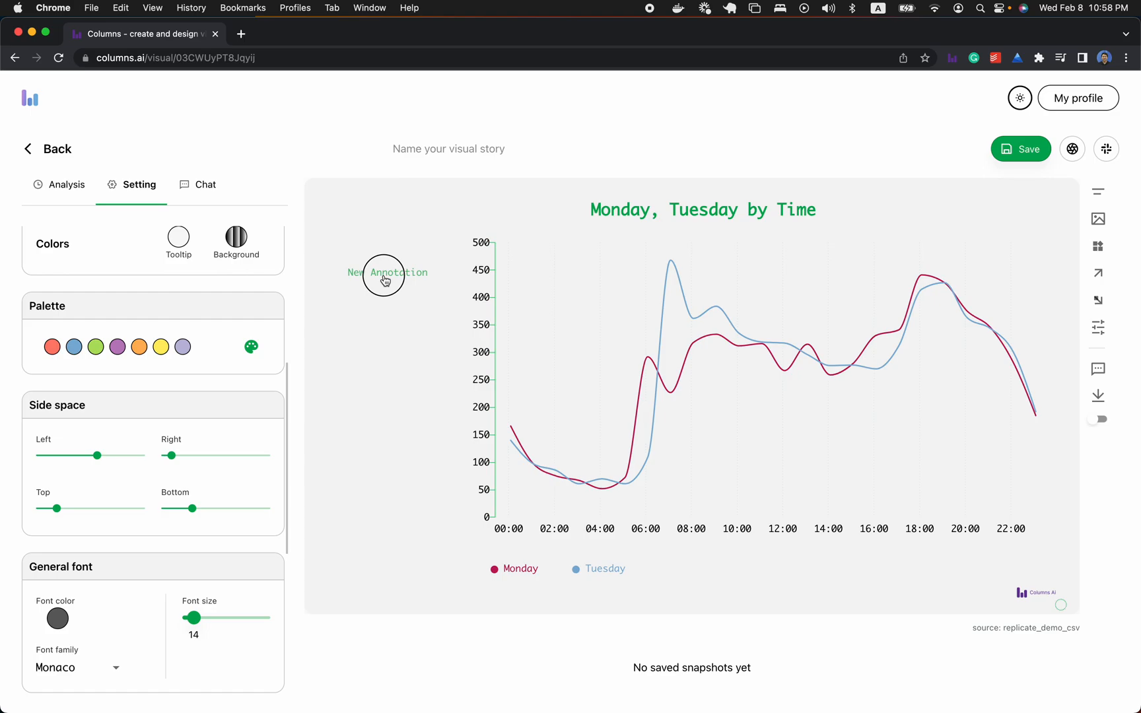
left_click(703, 212)
scroll(199, 346, "up", 5)
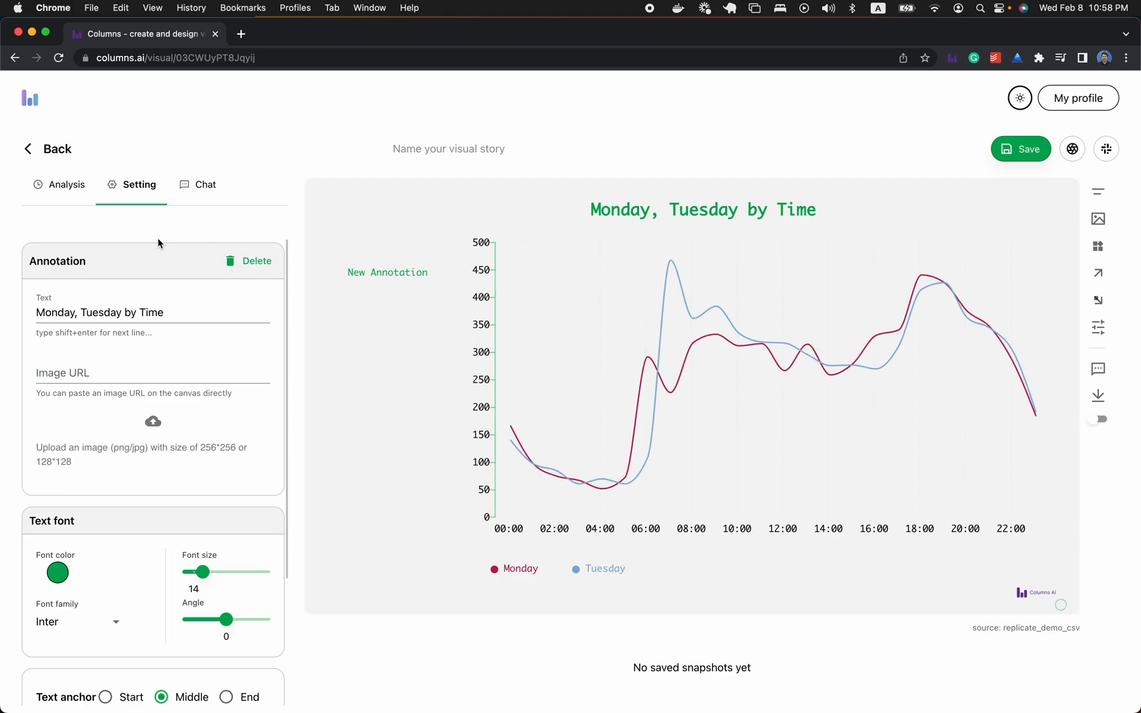
scroll(155, 241, "up", 1)
left_click(137, 245)
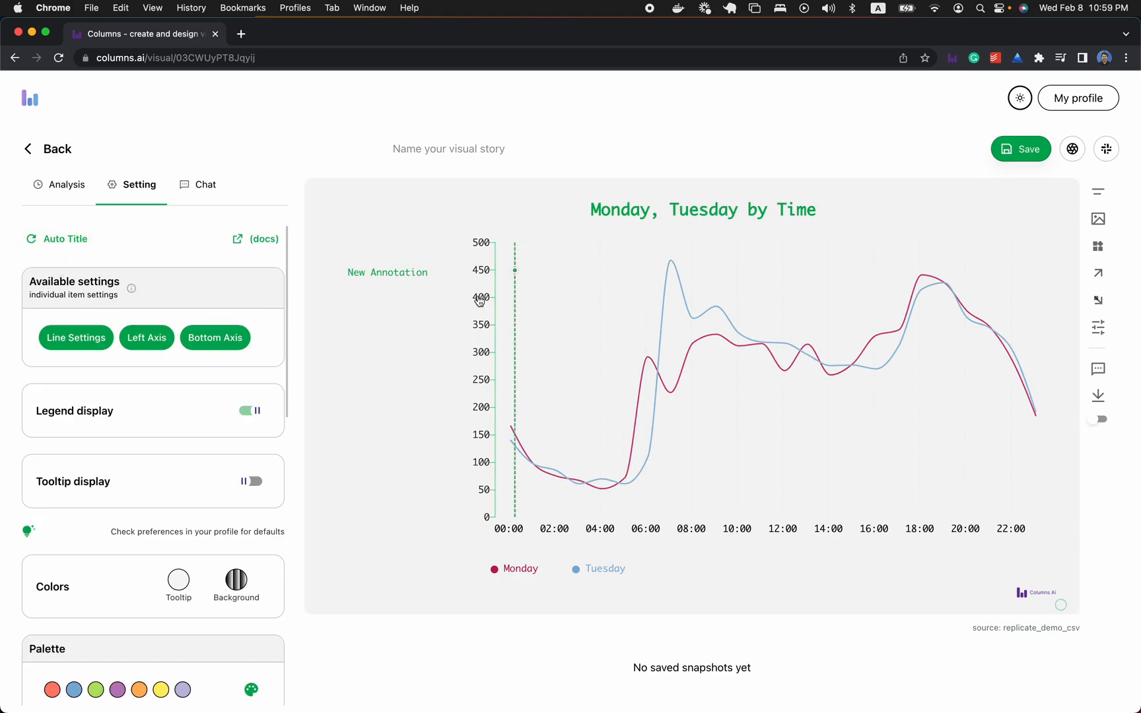
Set the new annotation's text to "Check out" and "Monday & Tuesday only" on two lines, and shift it left, clear of the value axis.
left_click(375, 279)
left_click(158, 332)
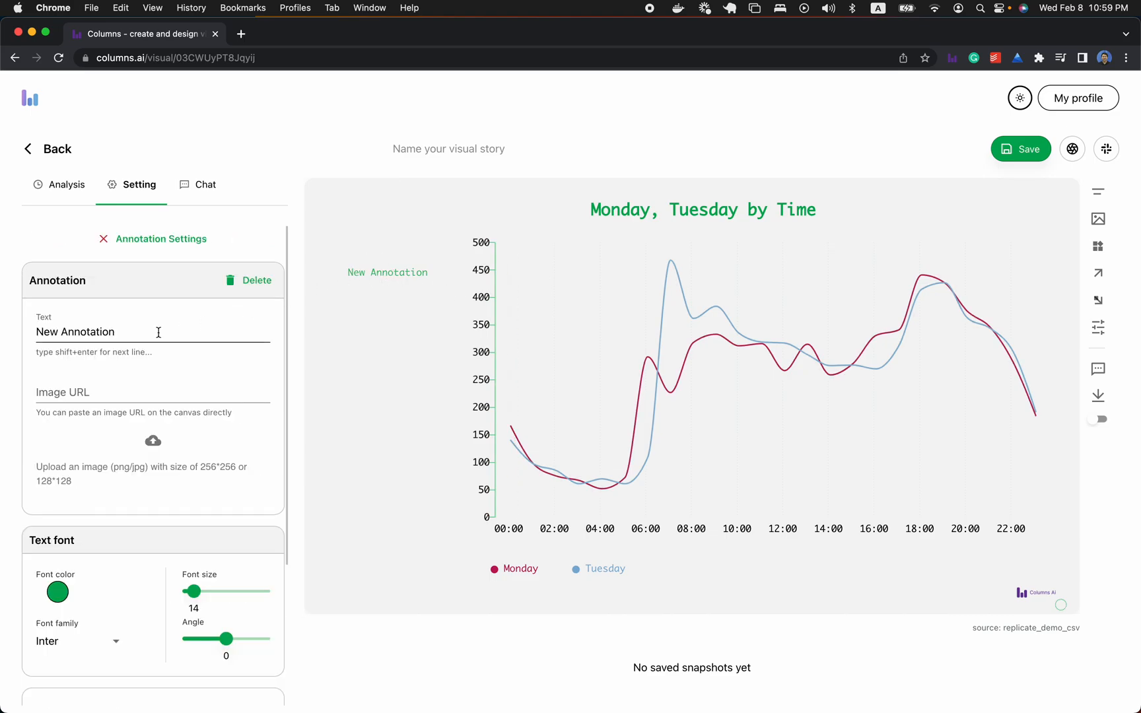
key("super+a")
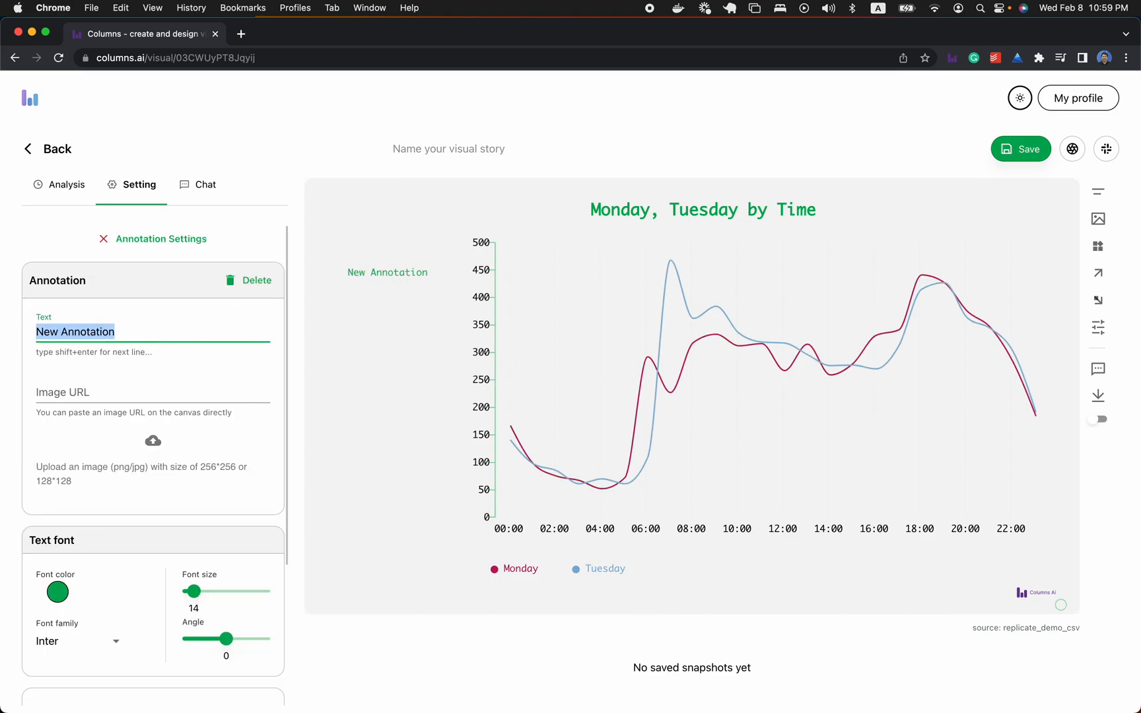
type("Checkout ou")
key("BackSpace")
key("BackSpace")
key("BackSpace")
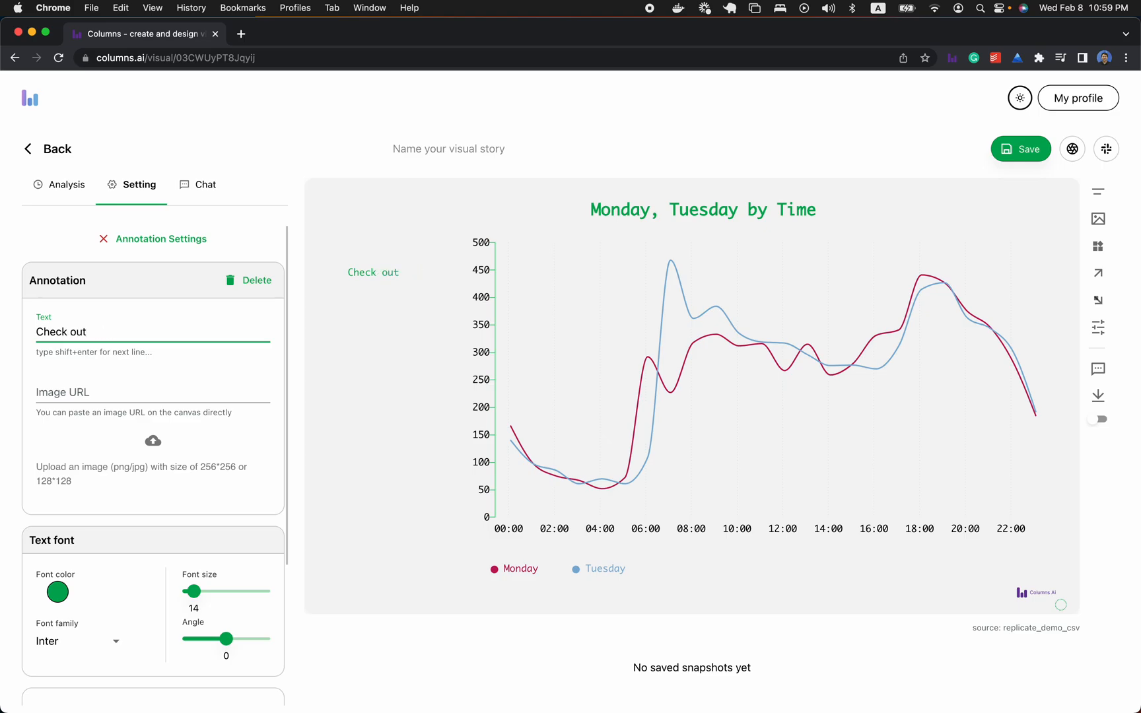
key("shift+Return")
type("Monday ")
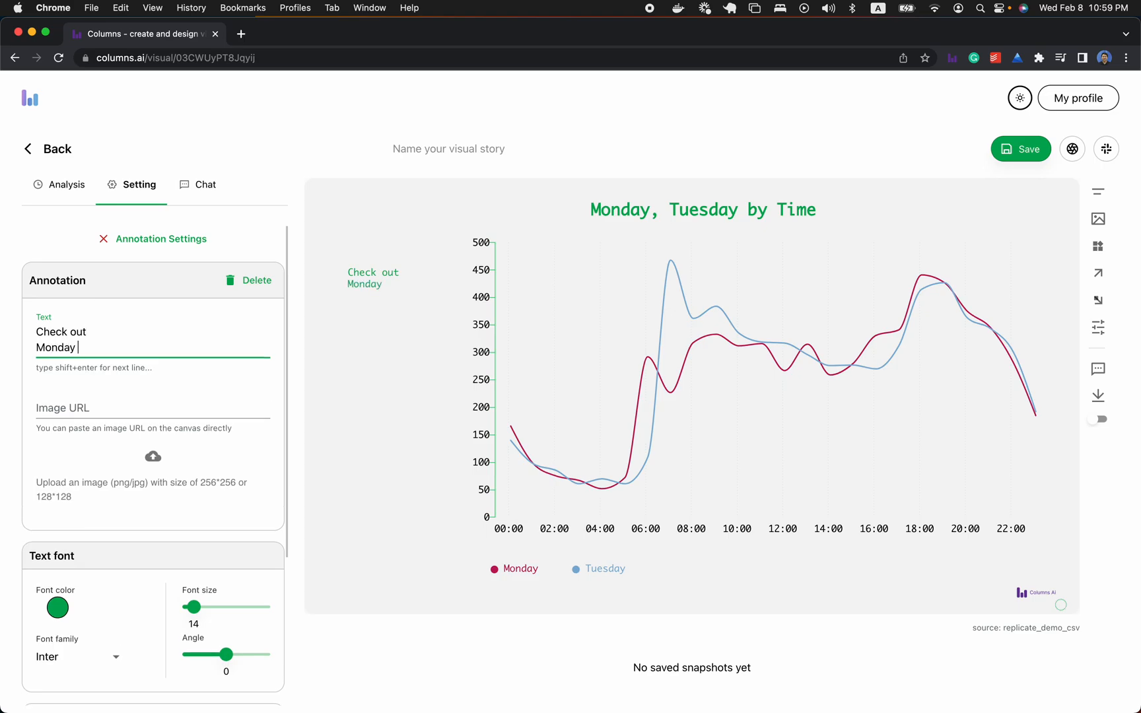
type("& Tuesday only")
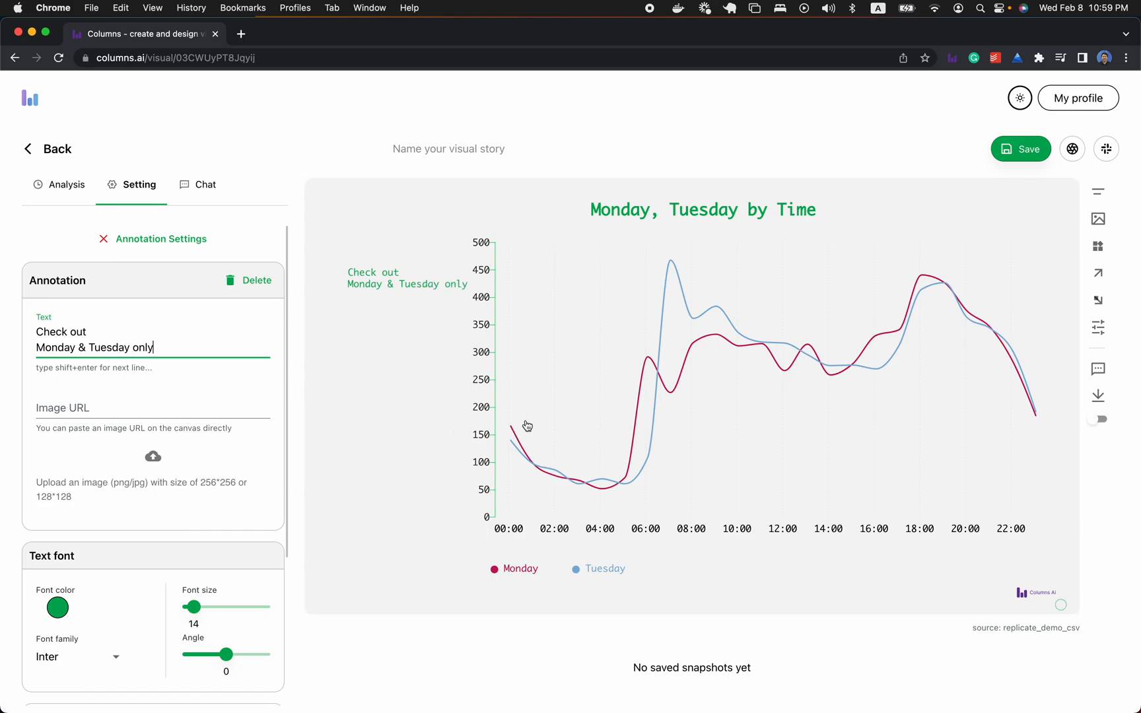
left_click_drag(404, 292, 383, 293)
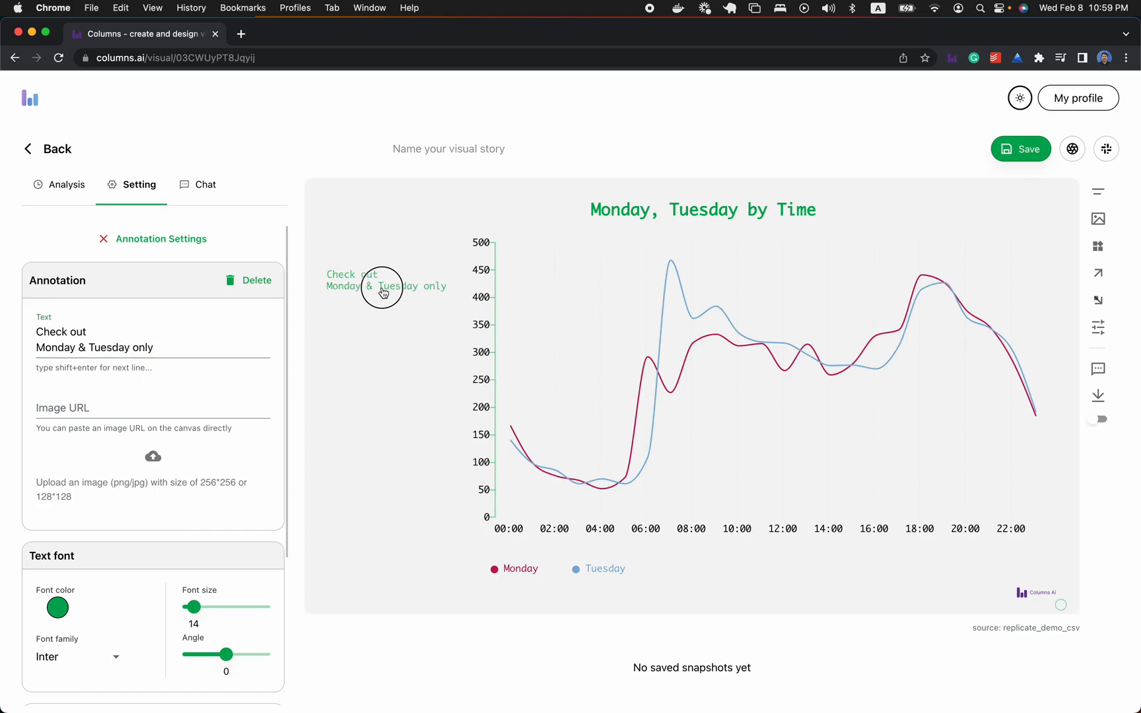
scroll(383, 296, "down", 1)
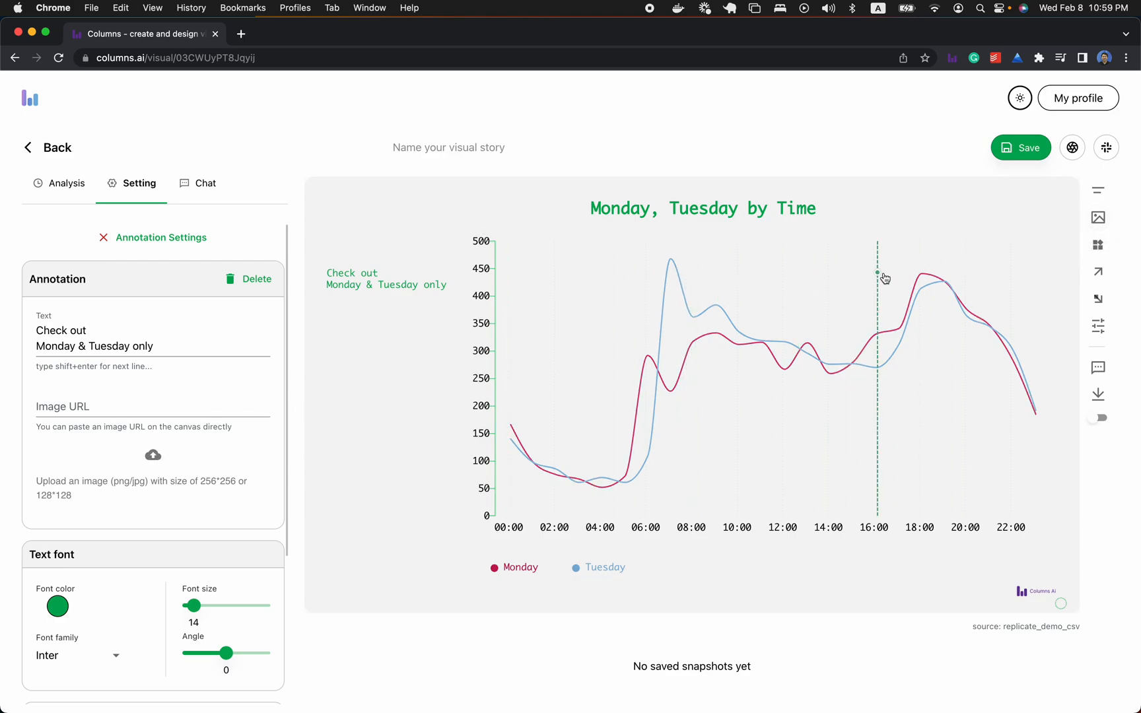
Open google.com in a new browser tab and search for "plants".
left_click(241, 34)
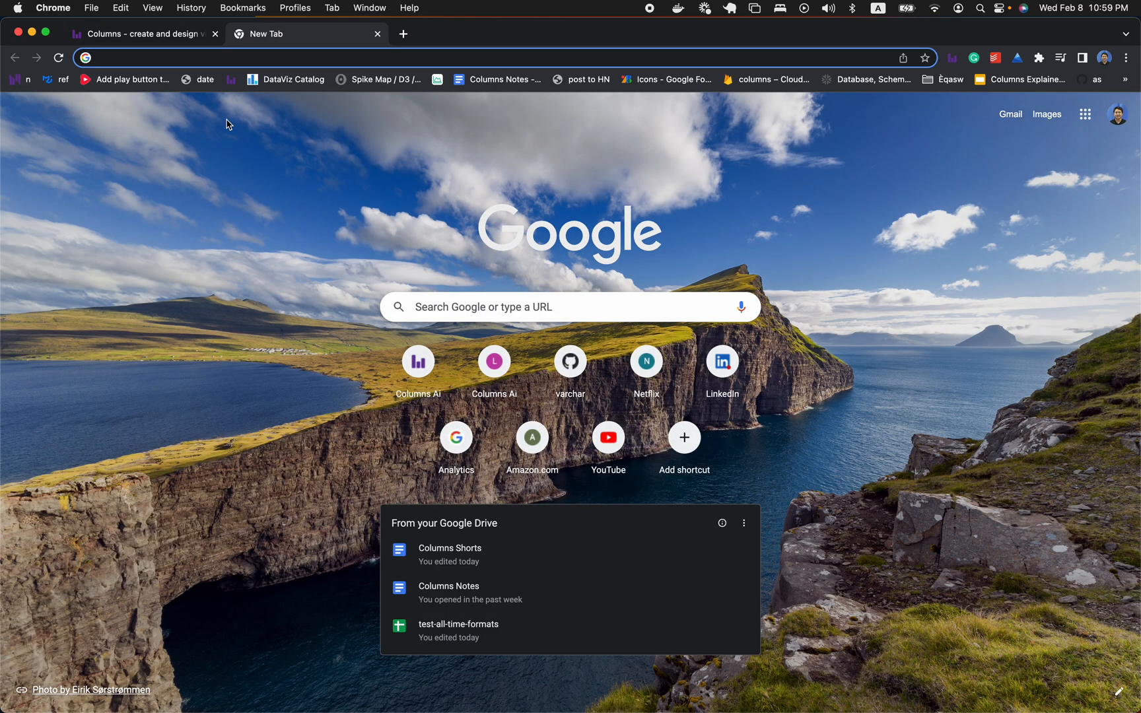
type("google.com")
key("Return")
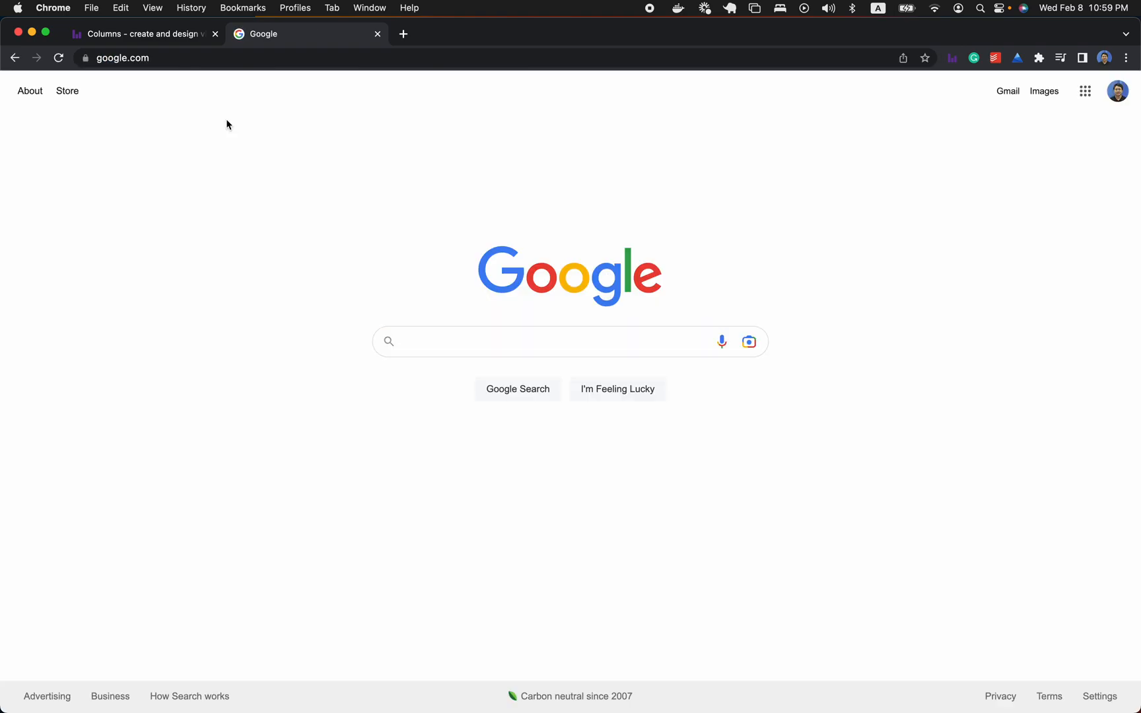
left_click(463, 335)
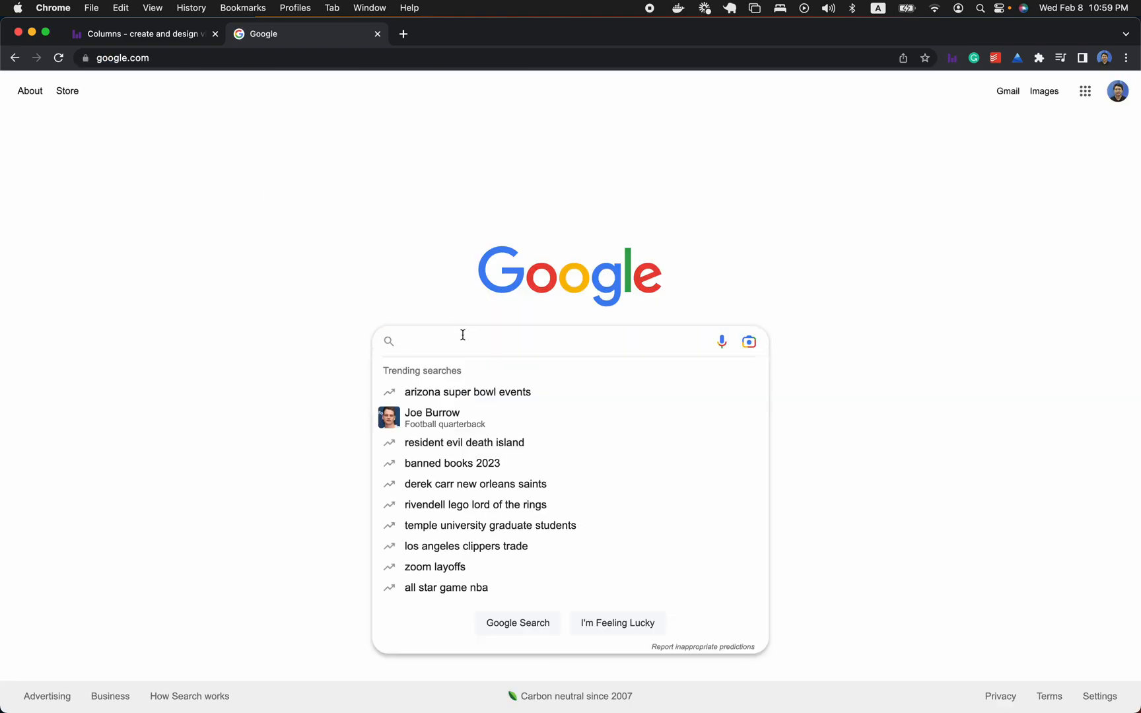
type("plants")
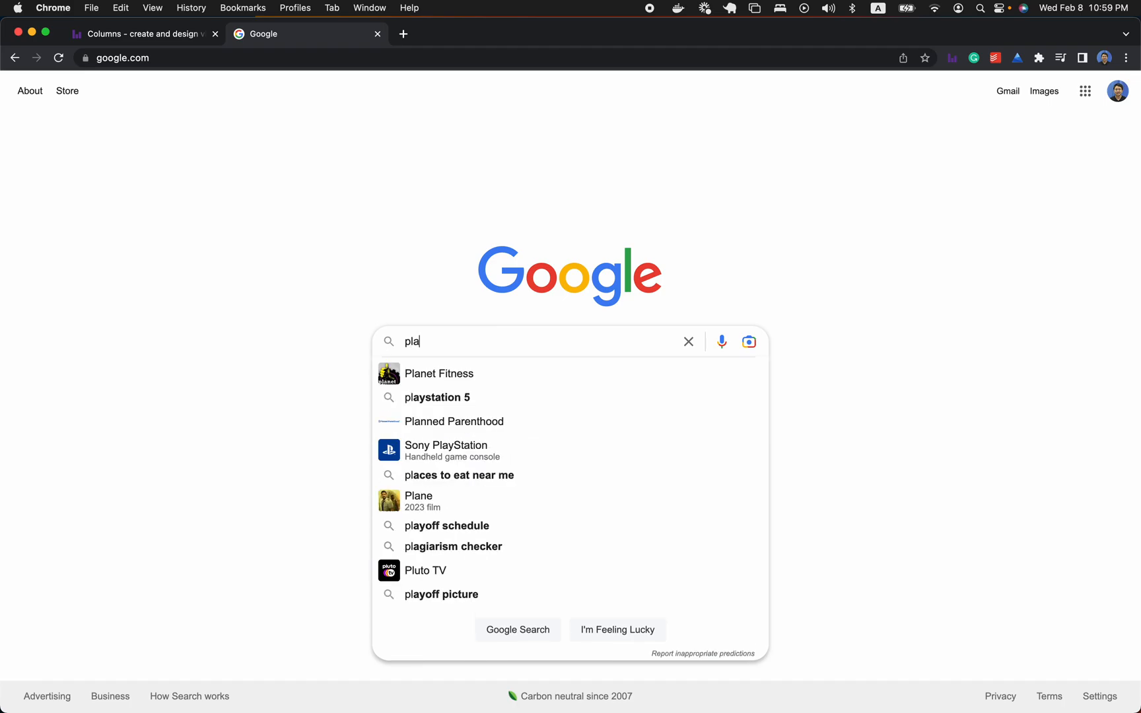
key("Return")
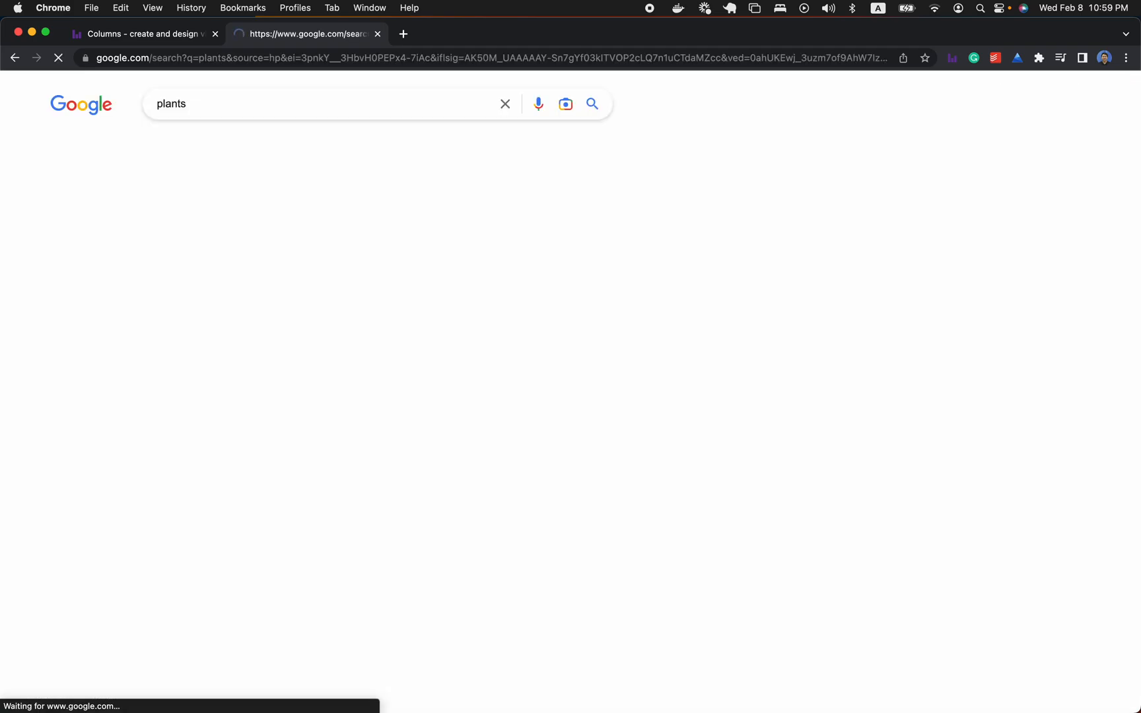
Open the Wayfair listing of the faux agave plant from the search results and copy the address of its main image.
left_click(215, 146)
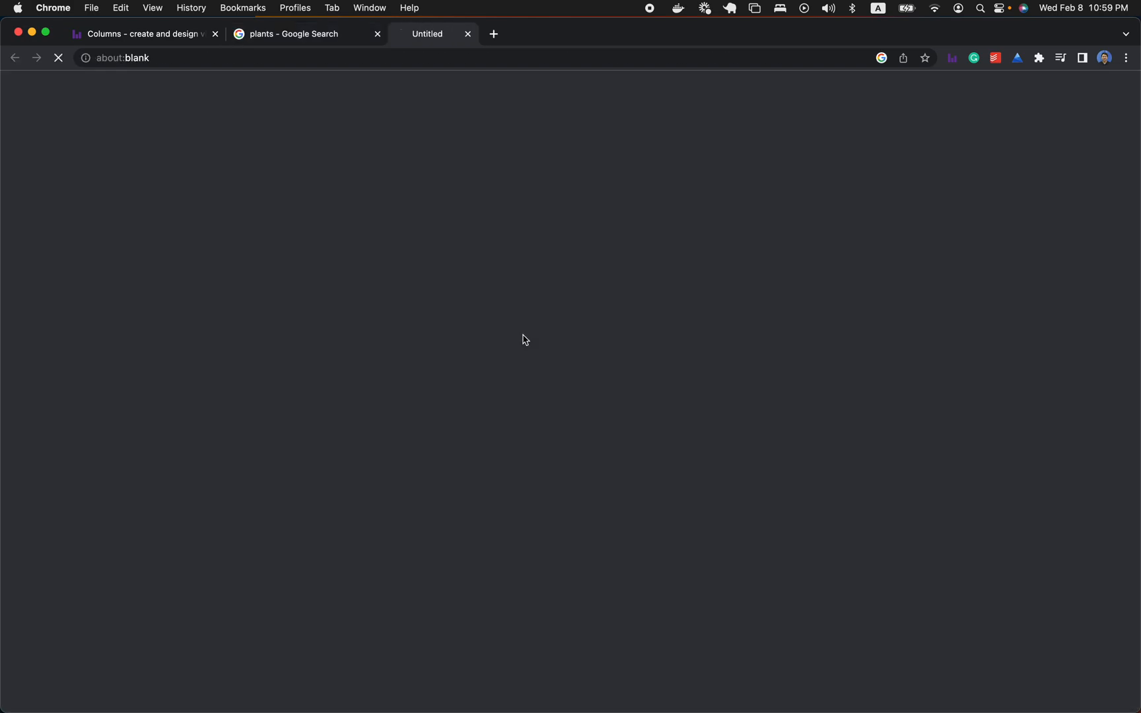
left_click(527, 345)
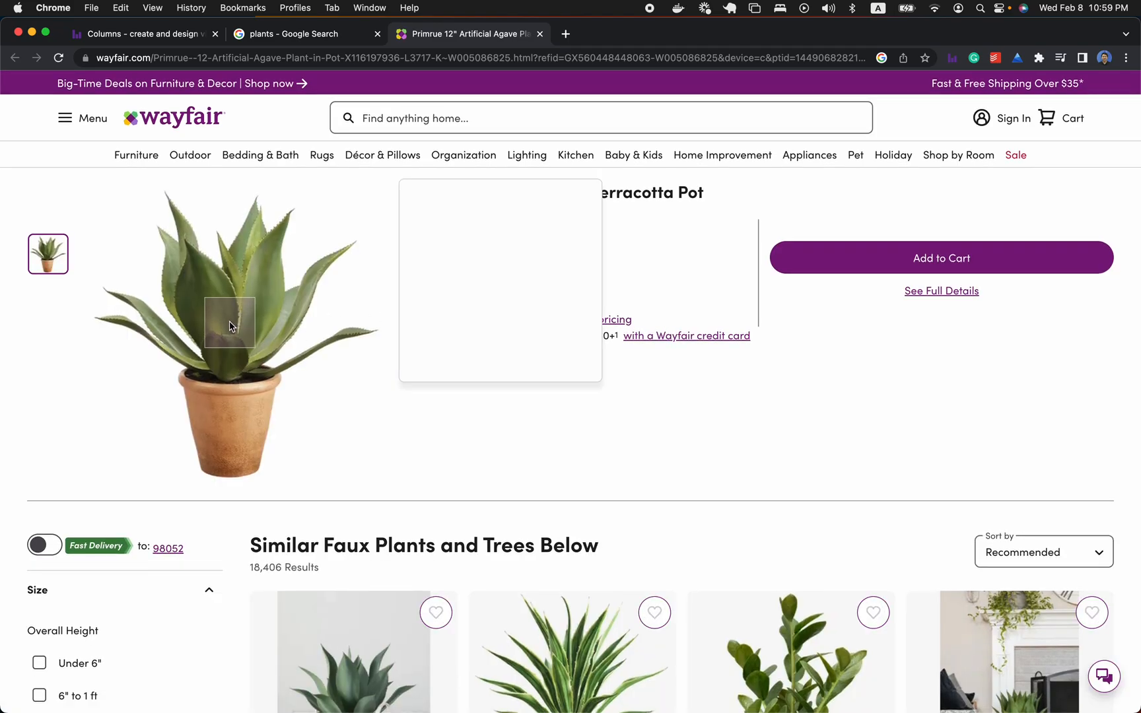
right_click(239, 374)
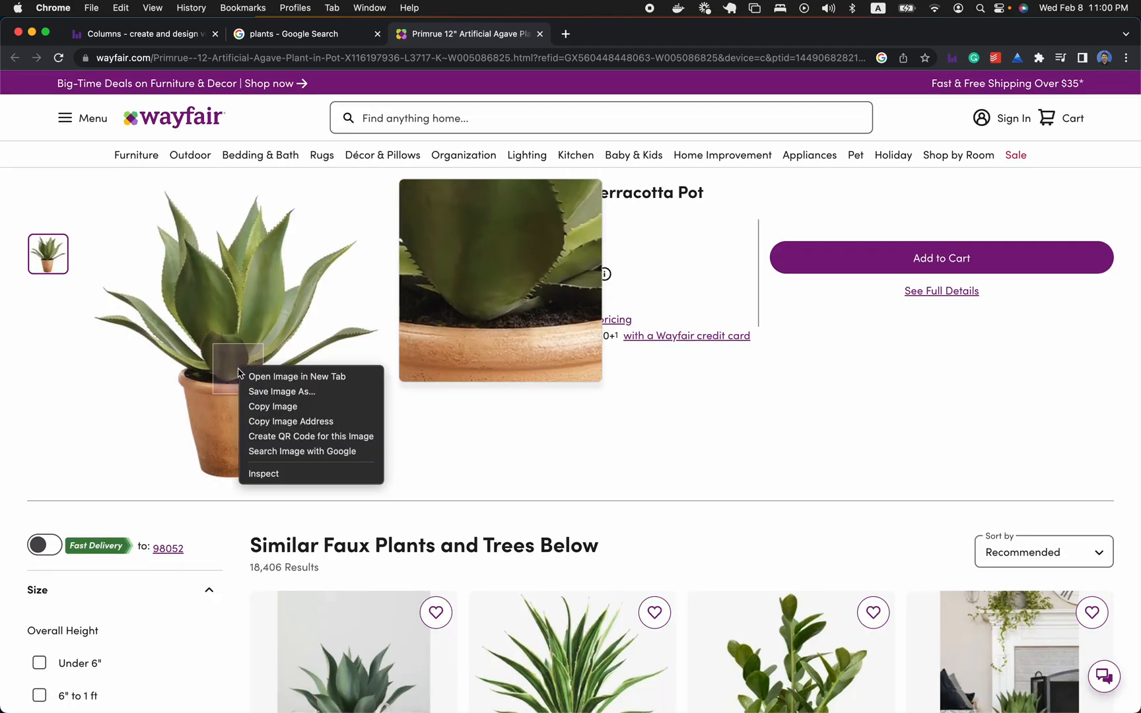
left_click(316, 422)
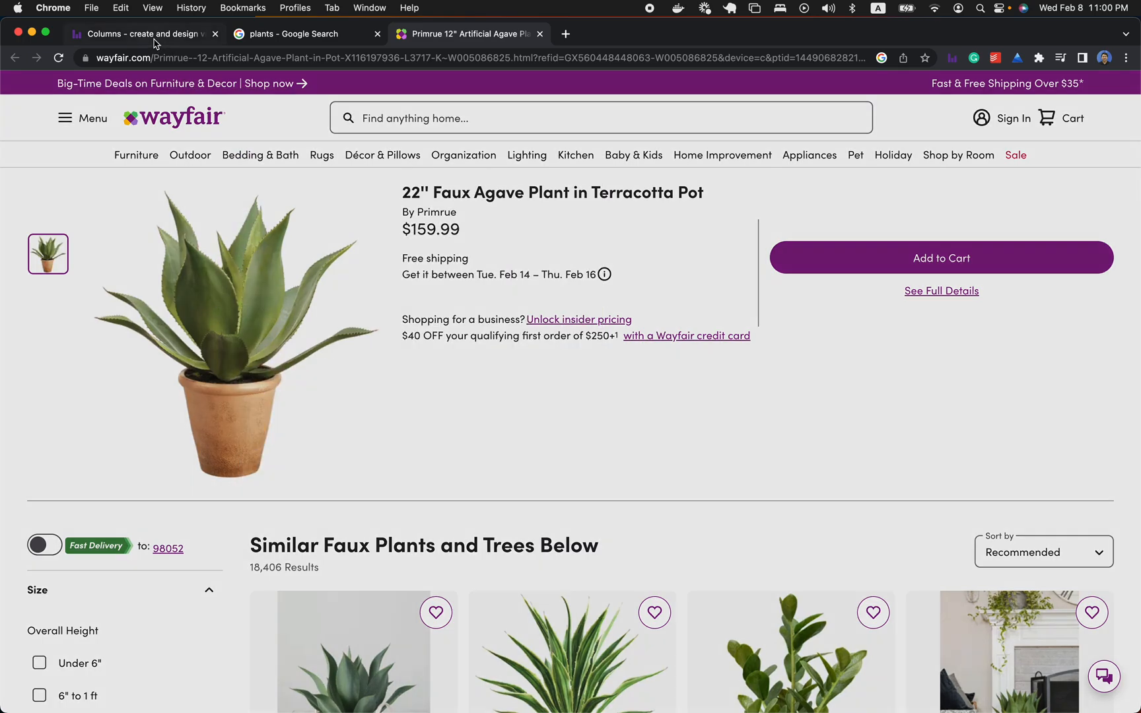
Return to the Columns chart, paste the plant image onto the canvas, and place it slightly enlarged below the "Check out" annotation.
left_click(155, 41)
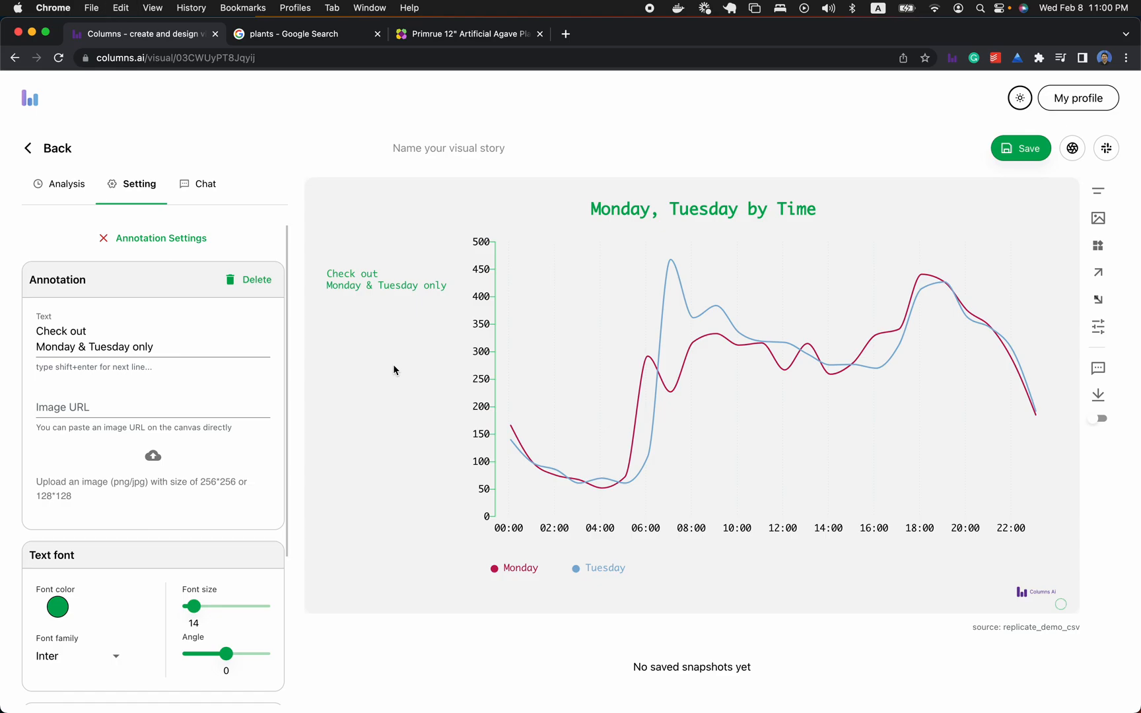
key("super+v")
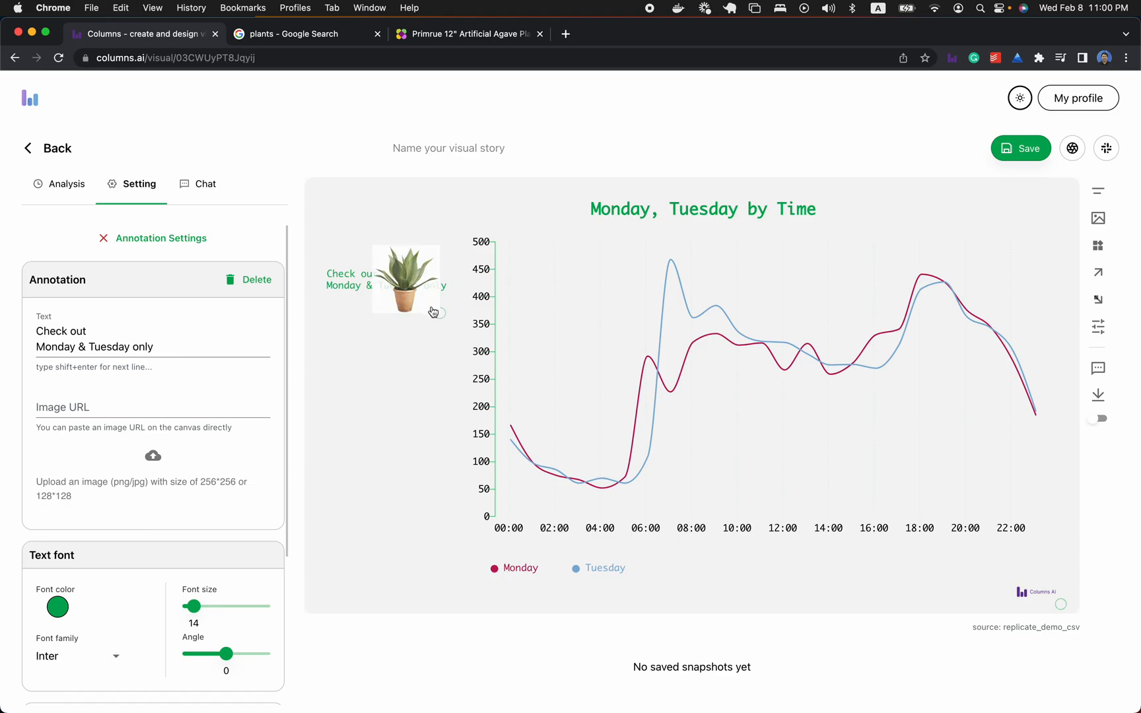
mouse_move(414, 297)
left_mouse_down()
mouse_move(408, 372)
mouse_move(372, 368)
mouse_move(438, 408)
mouse_move(426, 414)
left_mouse_up()
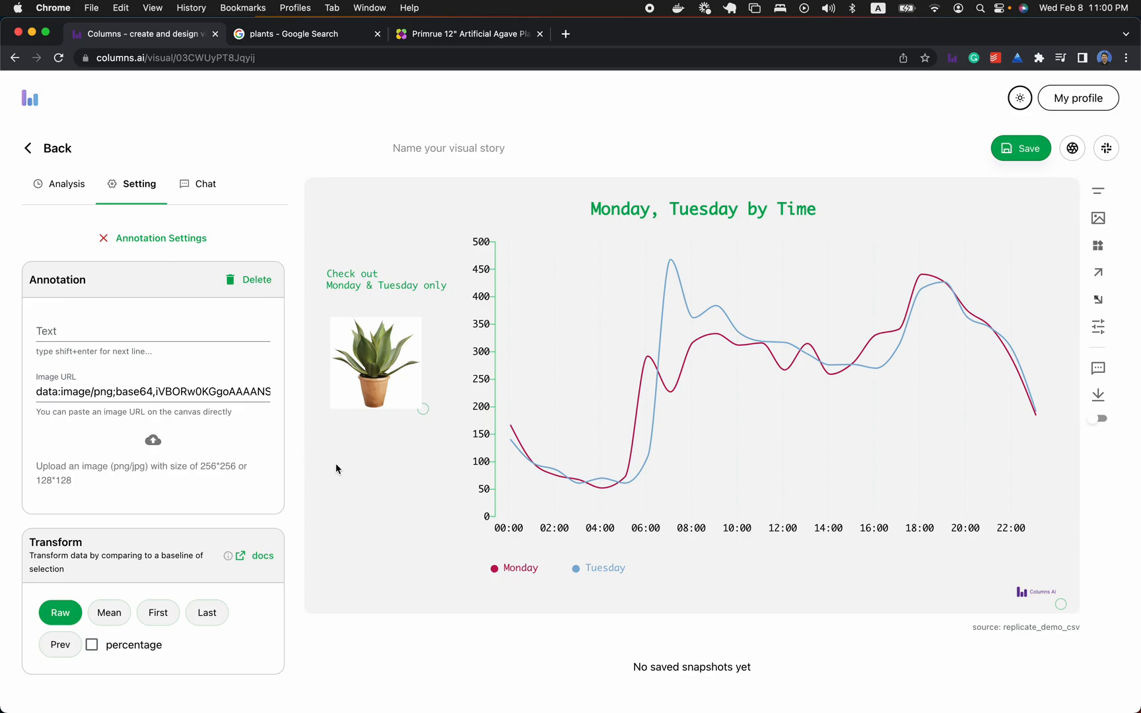
Add an arrow to the chart with its tail near 04:00 at about 350 and its head at Tuesday's peak around 07:00.
left_click(1097, 276)
left_click(578, 321)
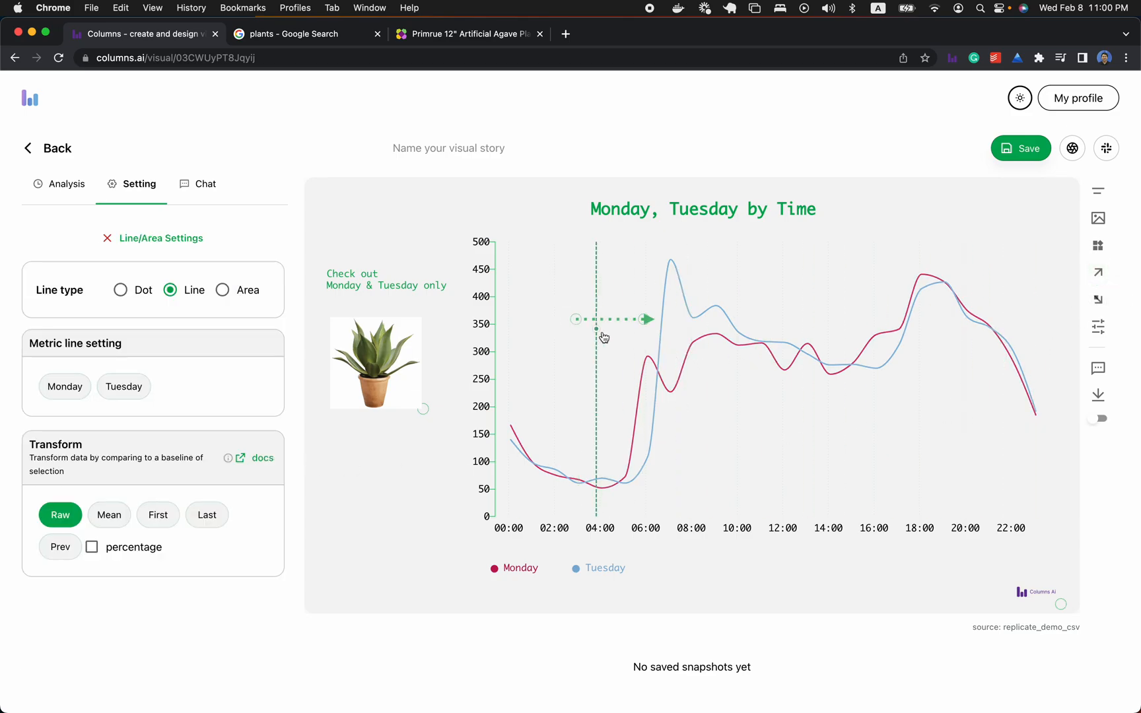
left_click_drag(647, 320, 663, 271)
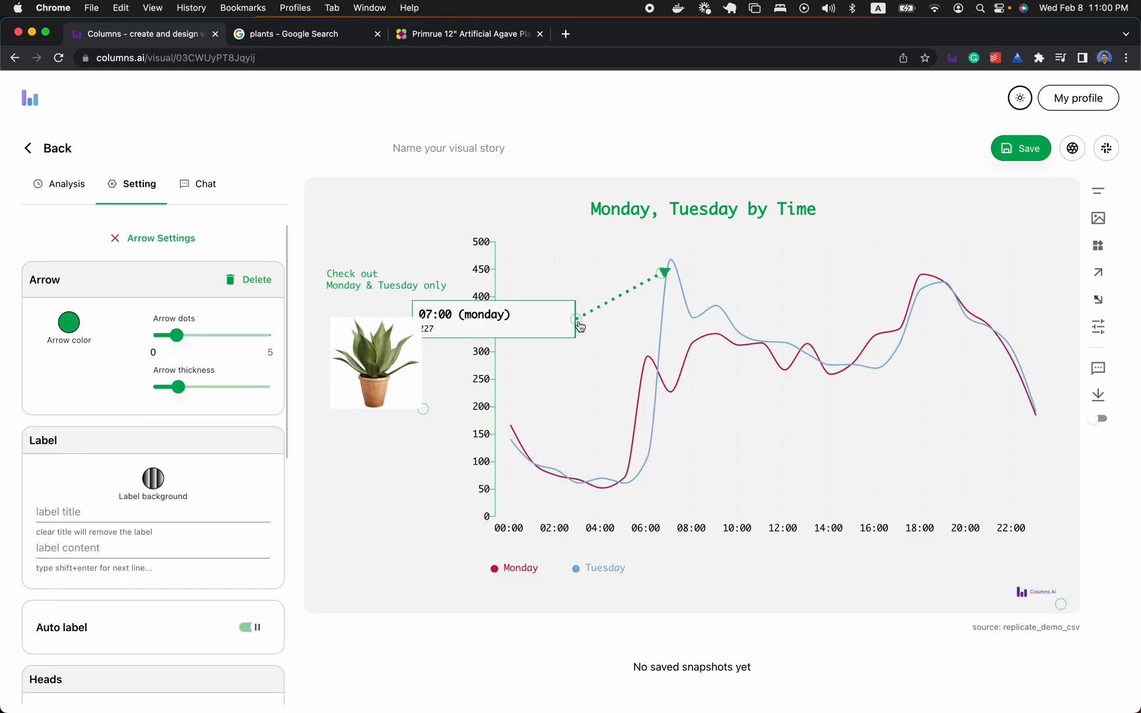
mouse_move(580, 324)
left_mouse_down()
mouse_move(616, 331)
mouse_move(601, 324)
left_mouse_up()
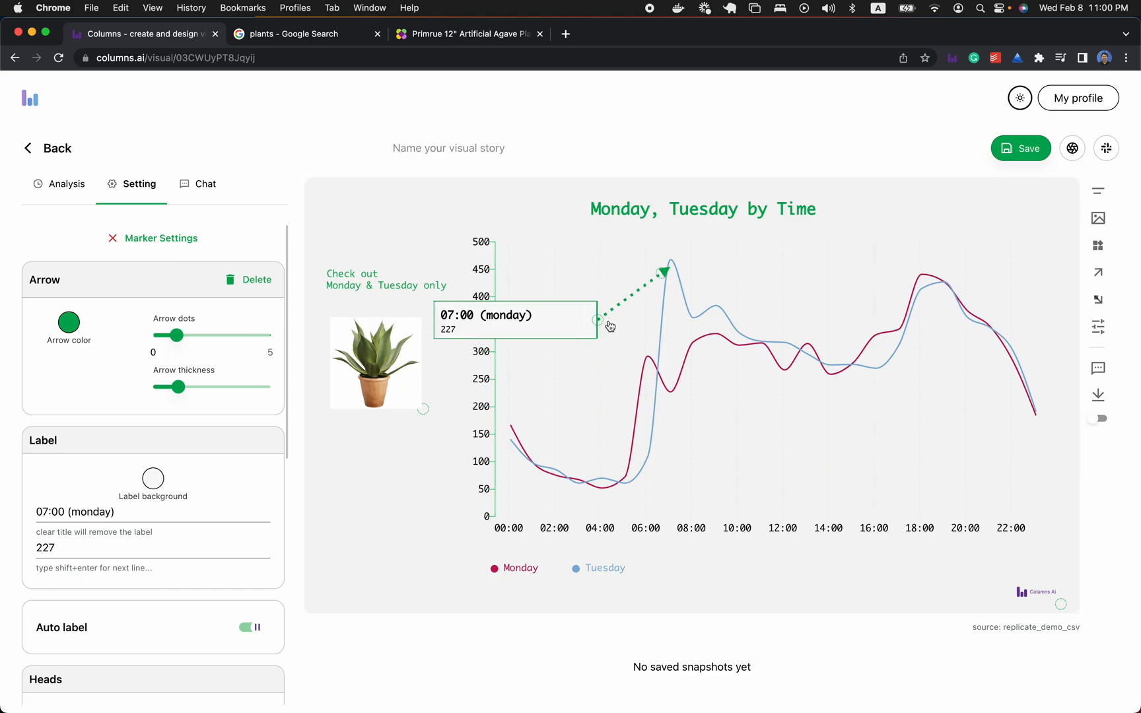
left_click_drag(668, 272, 680, 264)
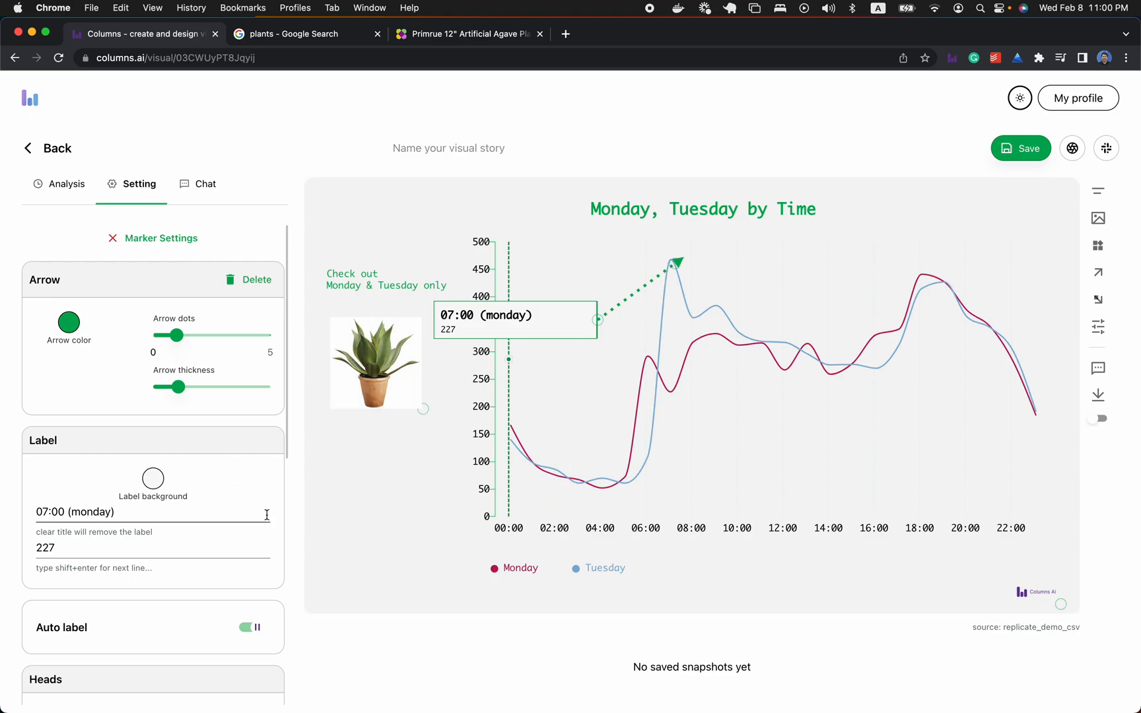
Turn off the arrow's auto label and move its head almost straight above its tail, near the 450 level.
scroll(252, 538, "down", 2)
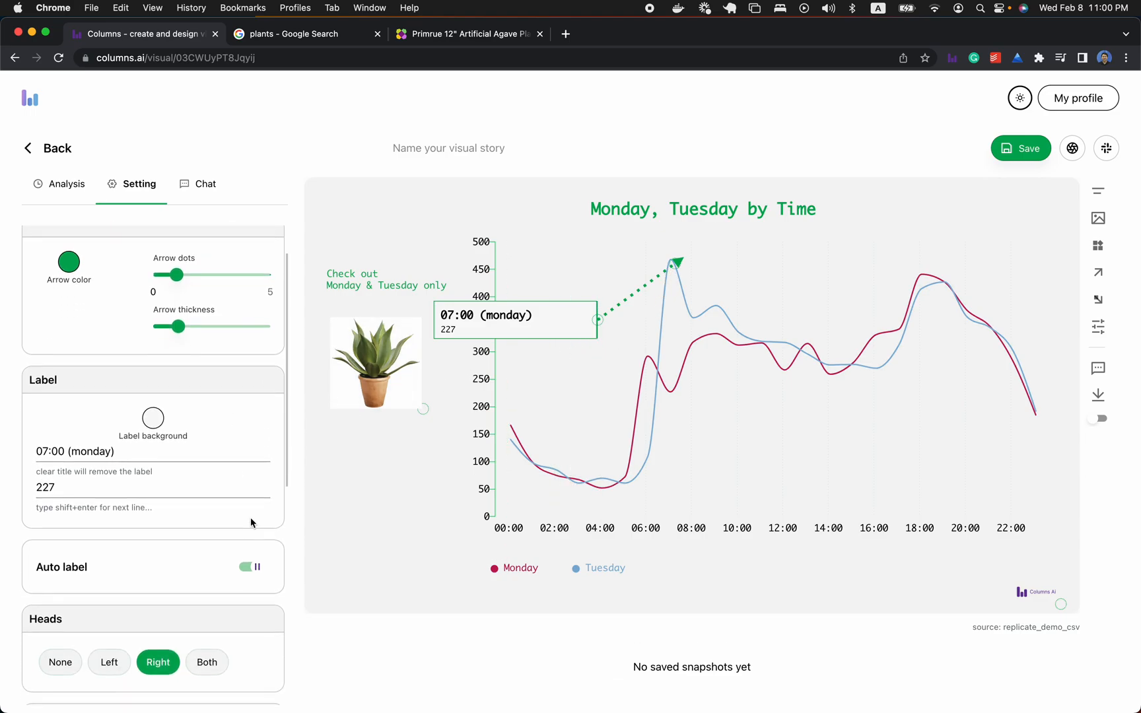
left_click(251, 561)
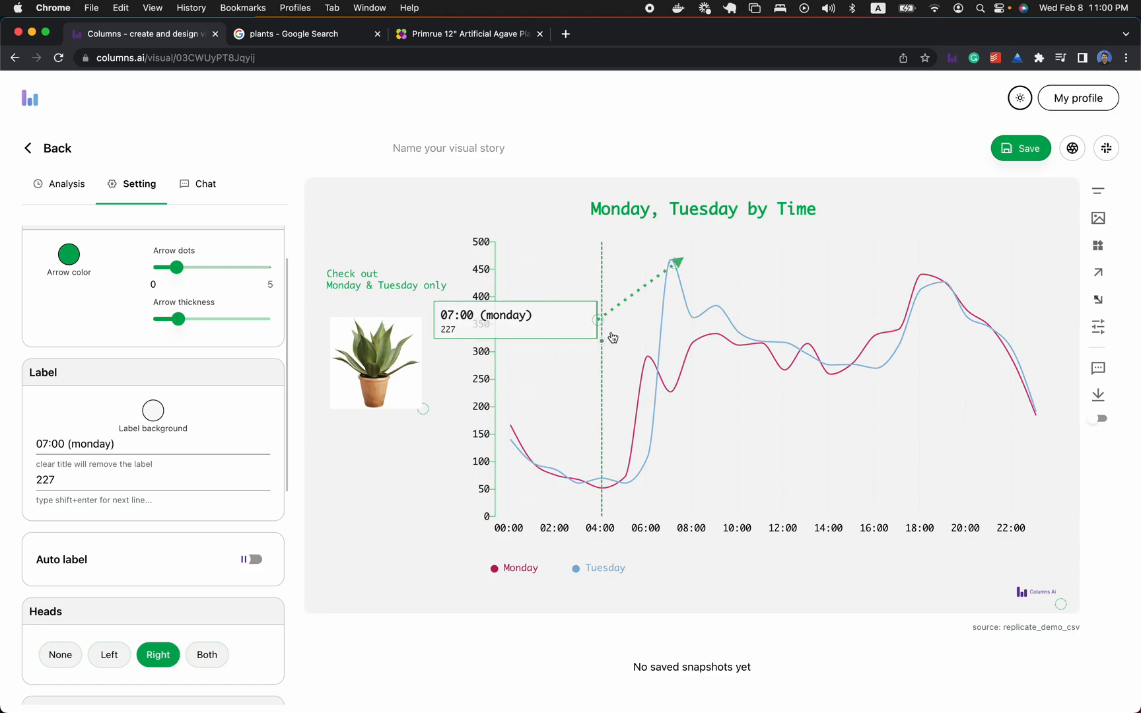
left_click_drag(663, 266, 591, 259)
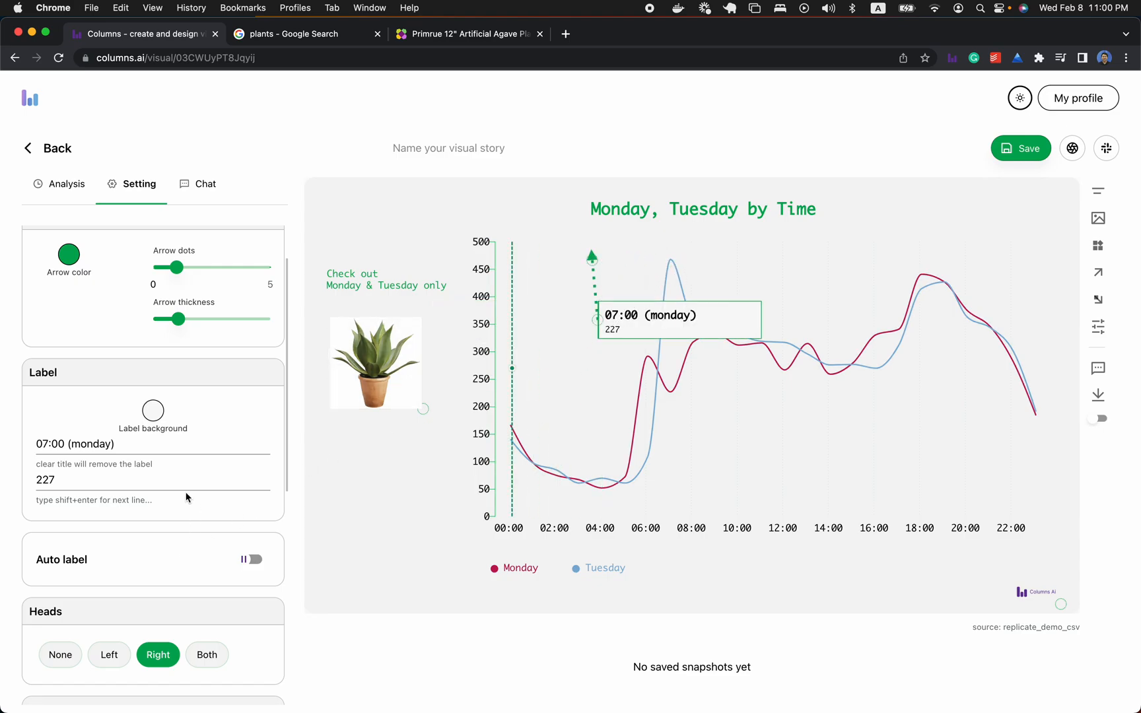
scroll(176, 497, "up", 1)
scroll(176, 492, "down", 1)
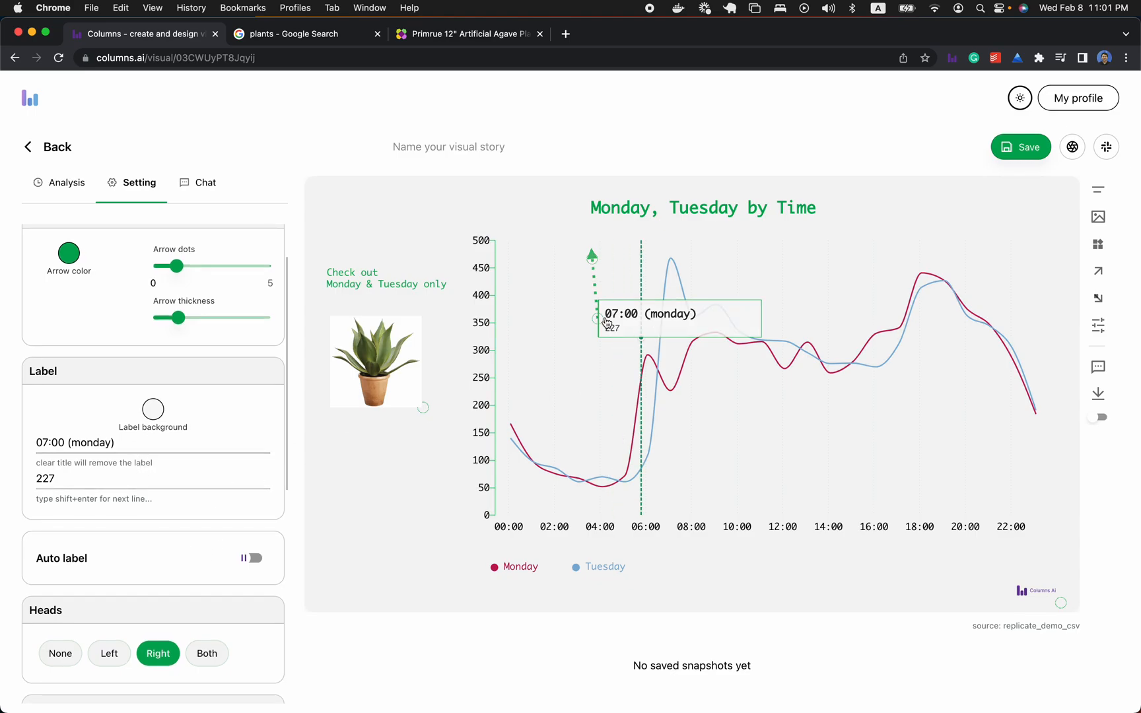
scroll(214, 304, "up", 3)
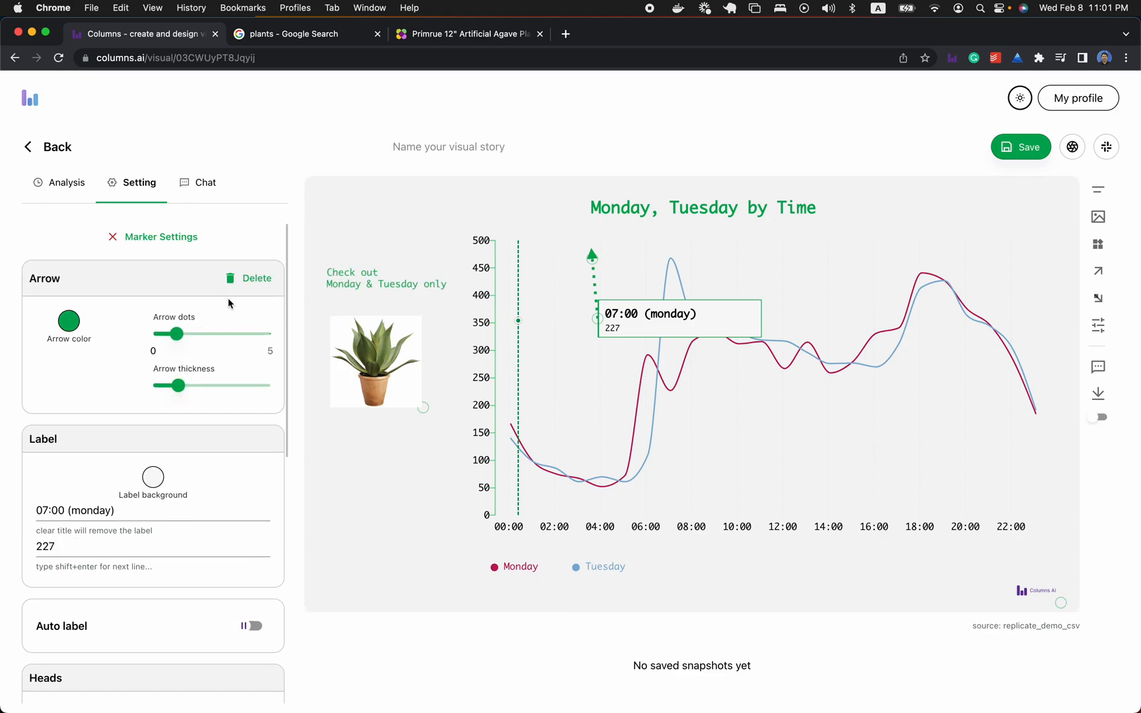
Delete the existing arrow and add another with its tail near 09:30 at about 100 and its head near 10:00 at about 250.
left_click(247, 283)
left_click(1098, 271)
left_click(735, 464)
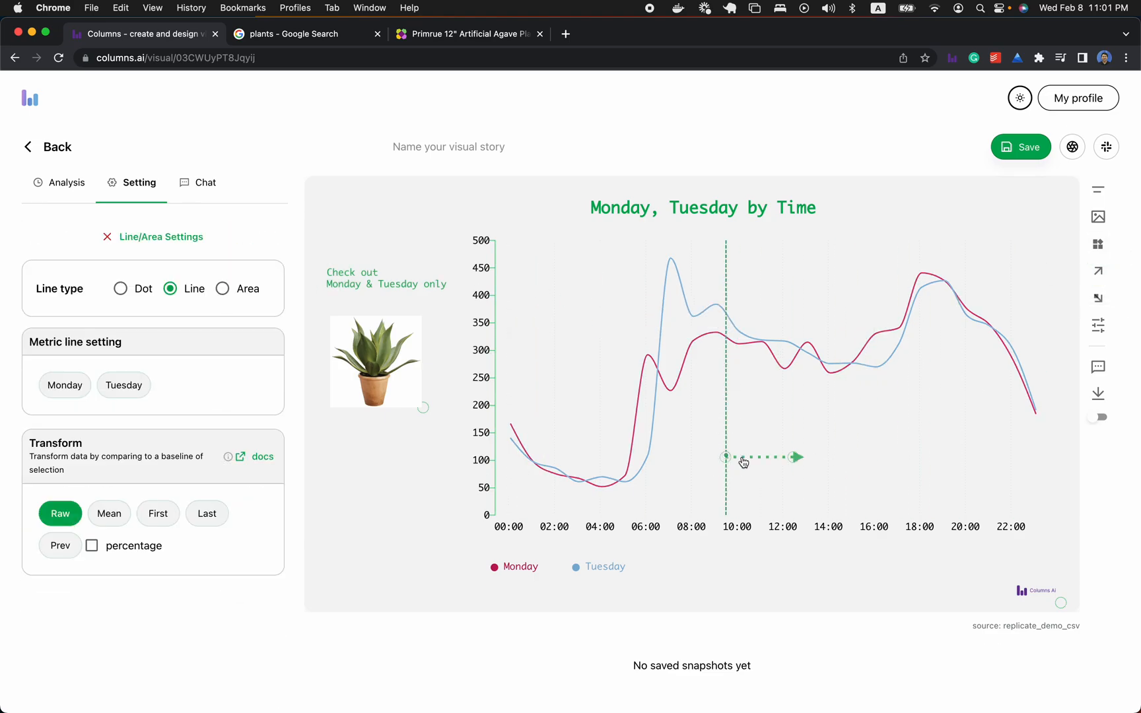
left_click(794, 460)
left_click(735, 381)
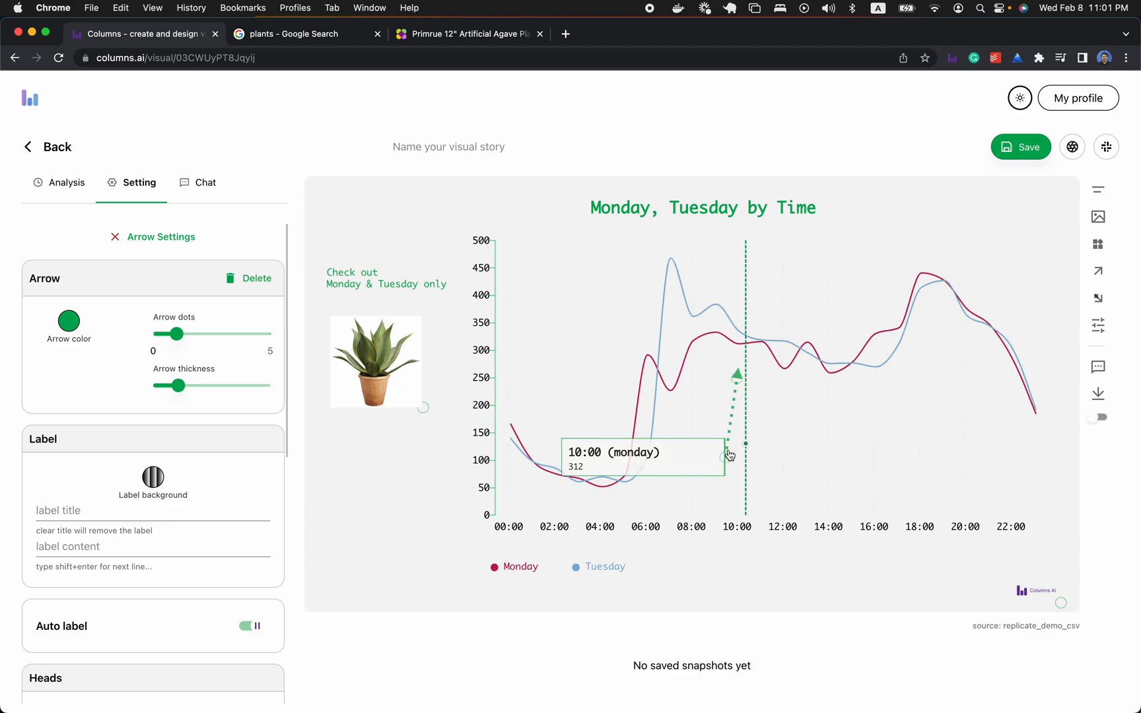
Turn off the new arrow's auto label and clear its label title to remove the label.
left_click(253, 633)
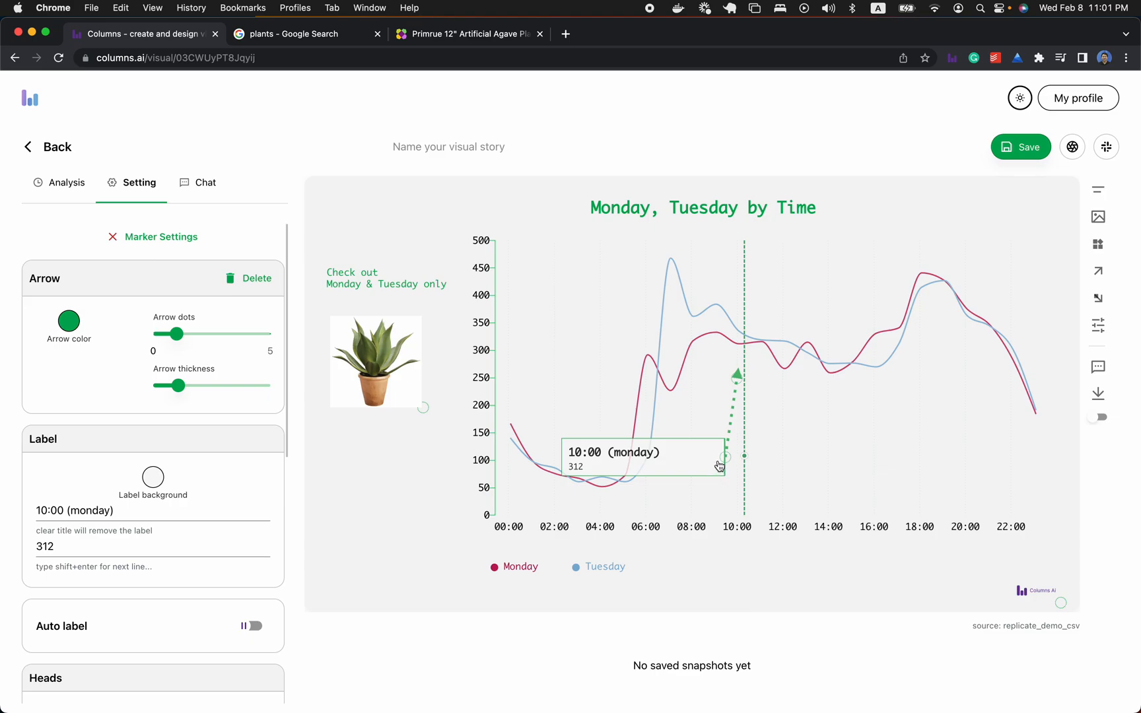
triple_click(142, 510)
key("BackSpace")
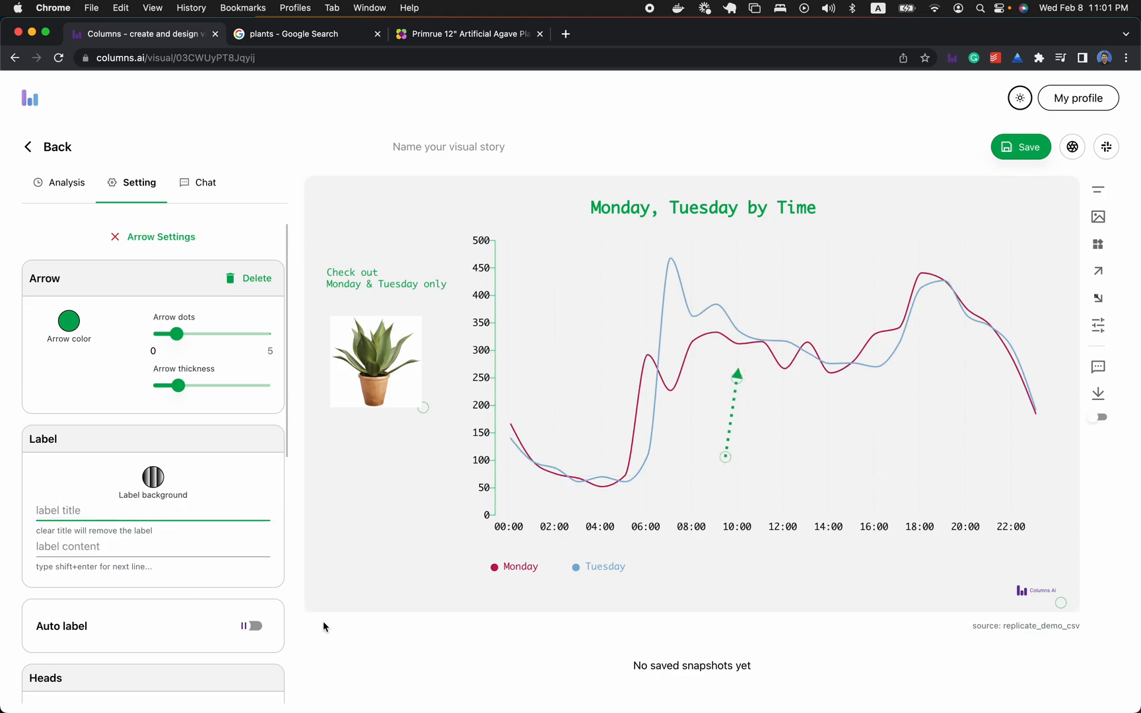
Move the arrow's head to Monday's dip near 14:00 and its tail to around 10:40 at about 120.
left_click(796, 385)
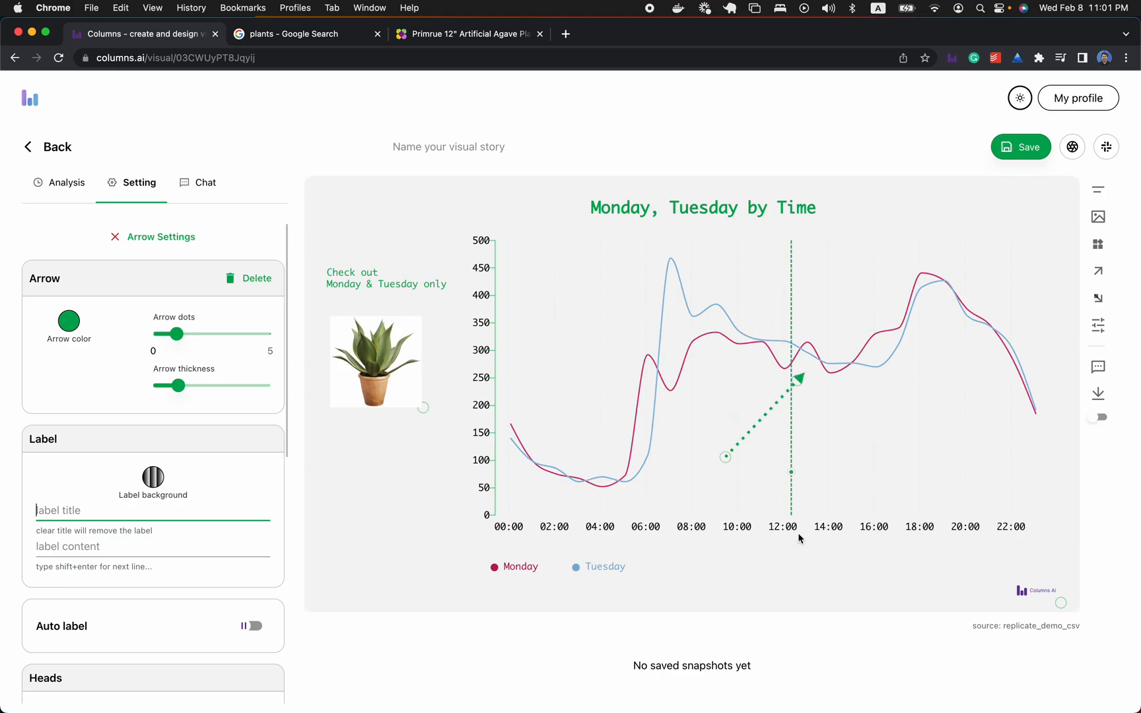
left_click(822, 382)
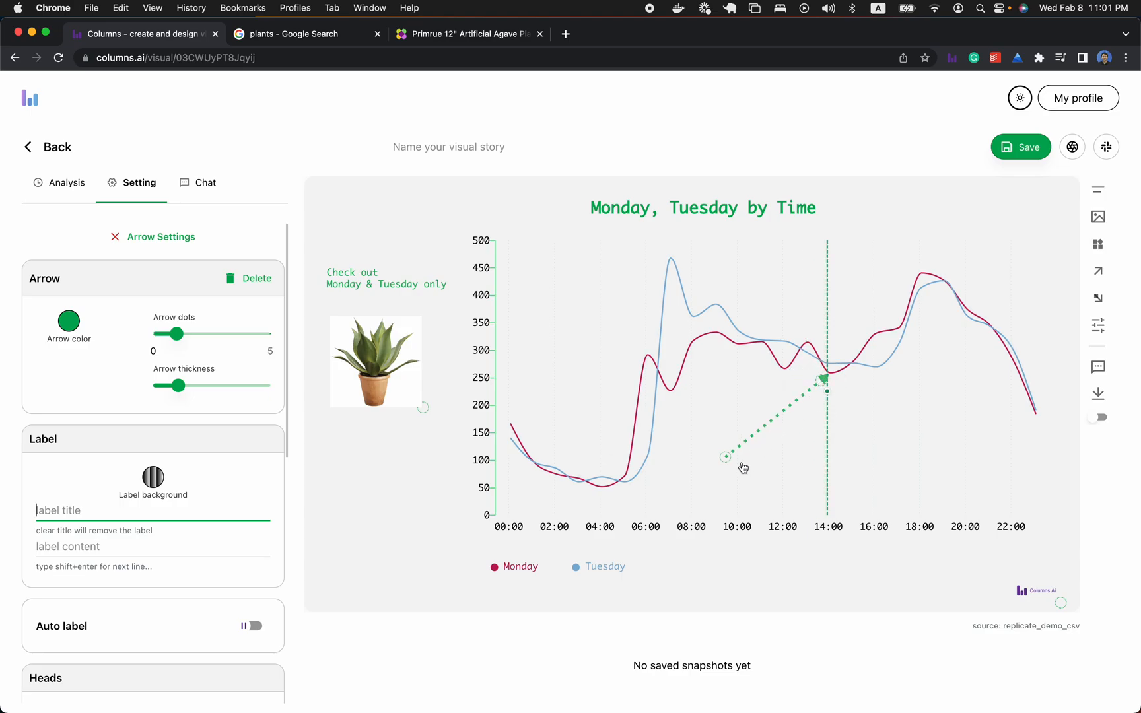
left_click_drag(727, 458, 756, 451)
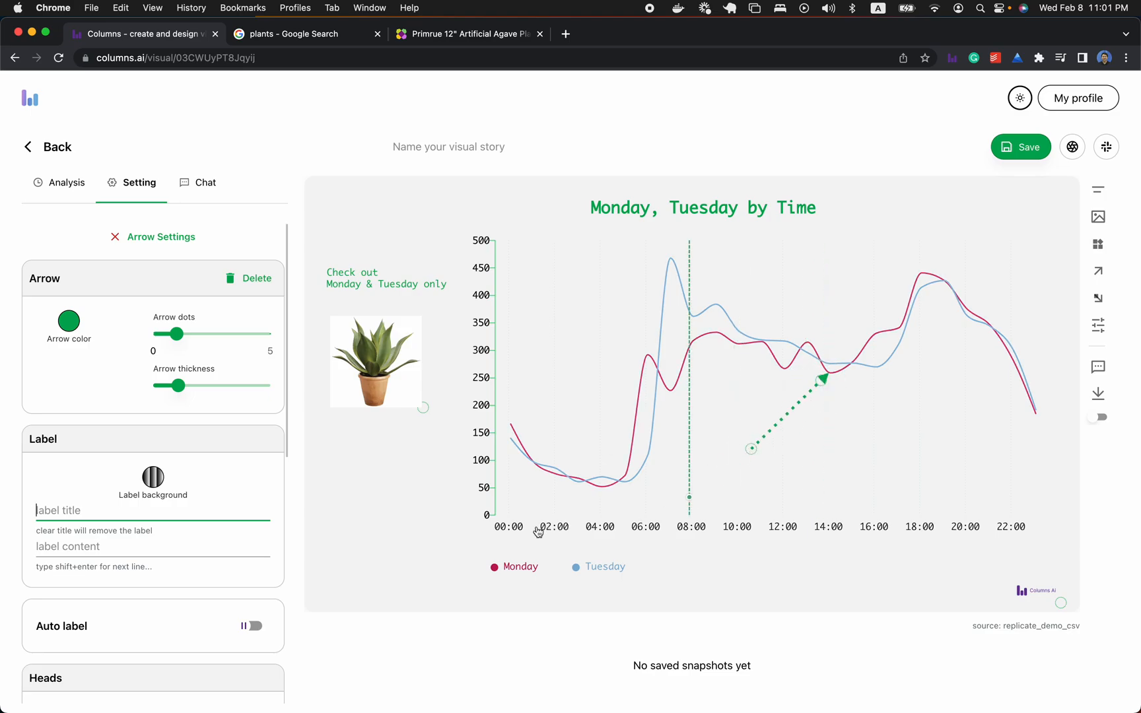
Set the arrow's optional text to "look at here".
scroll(169, 562, "down", 5)
scroll(159, 582, "down", 8)
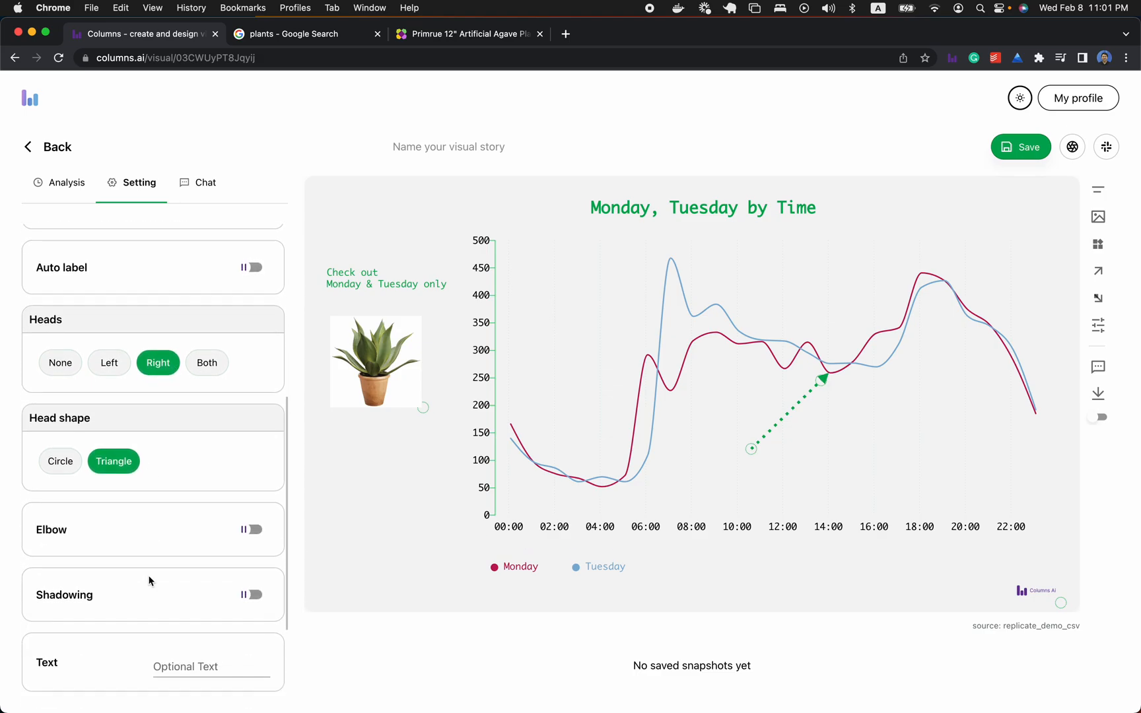
left_click(182, 622)
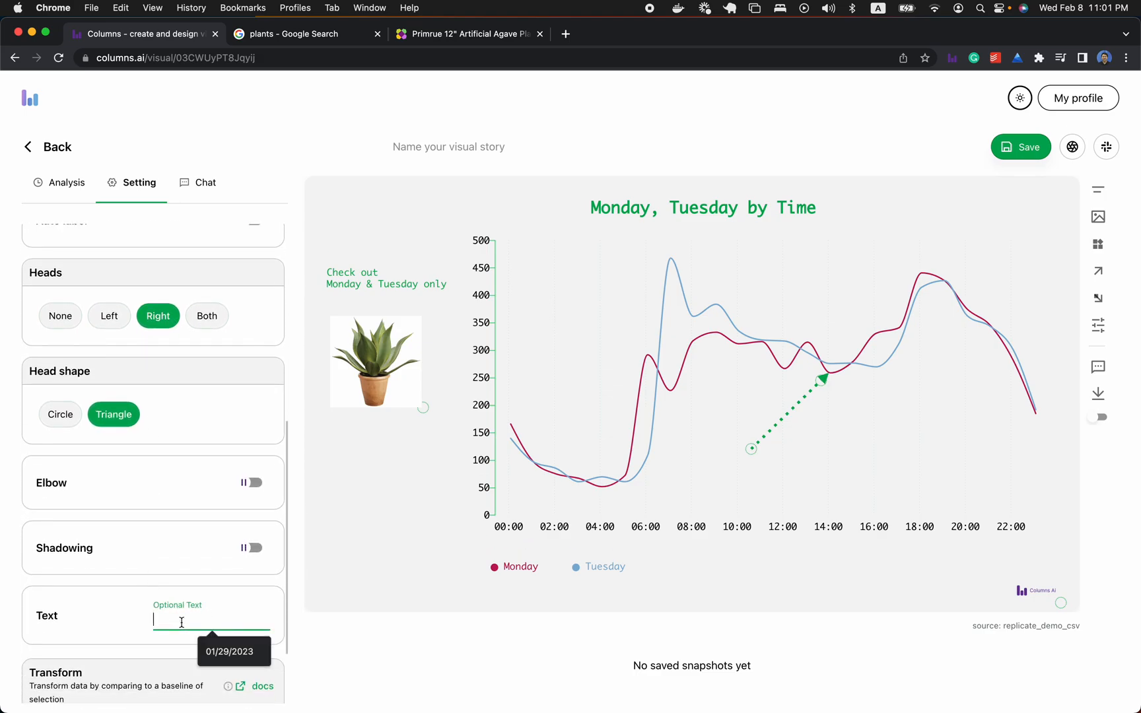
type("lokk")
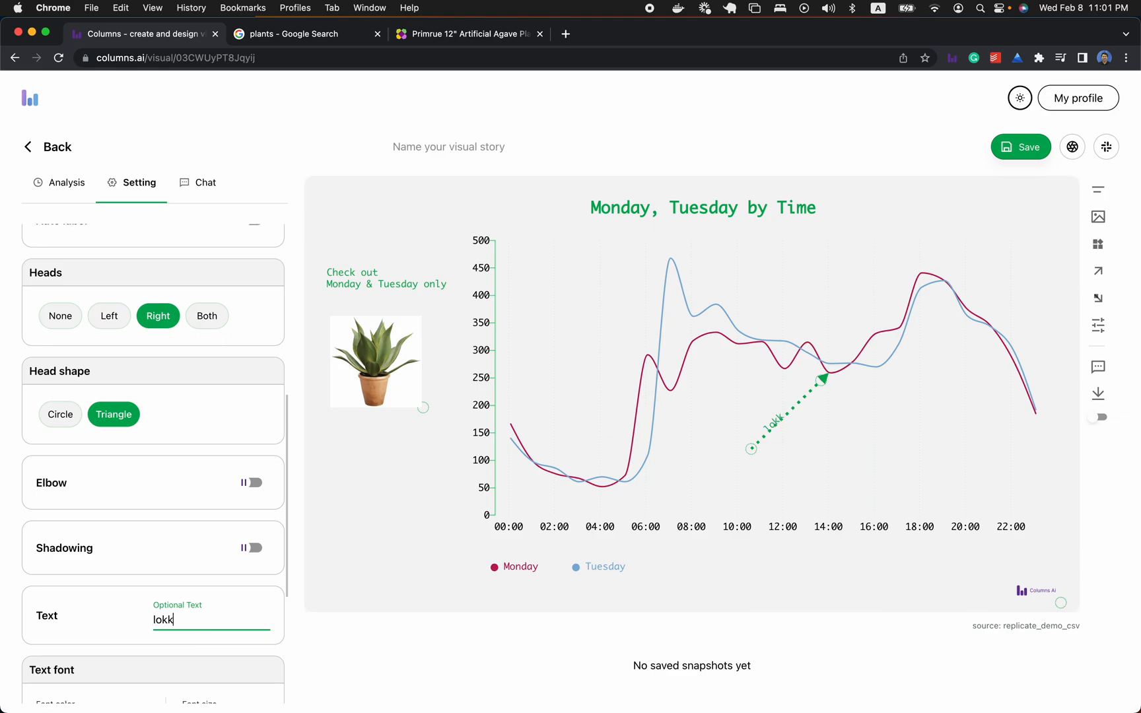
type(" at here")
left_click(125, 615)
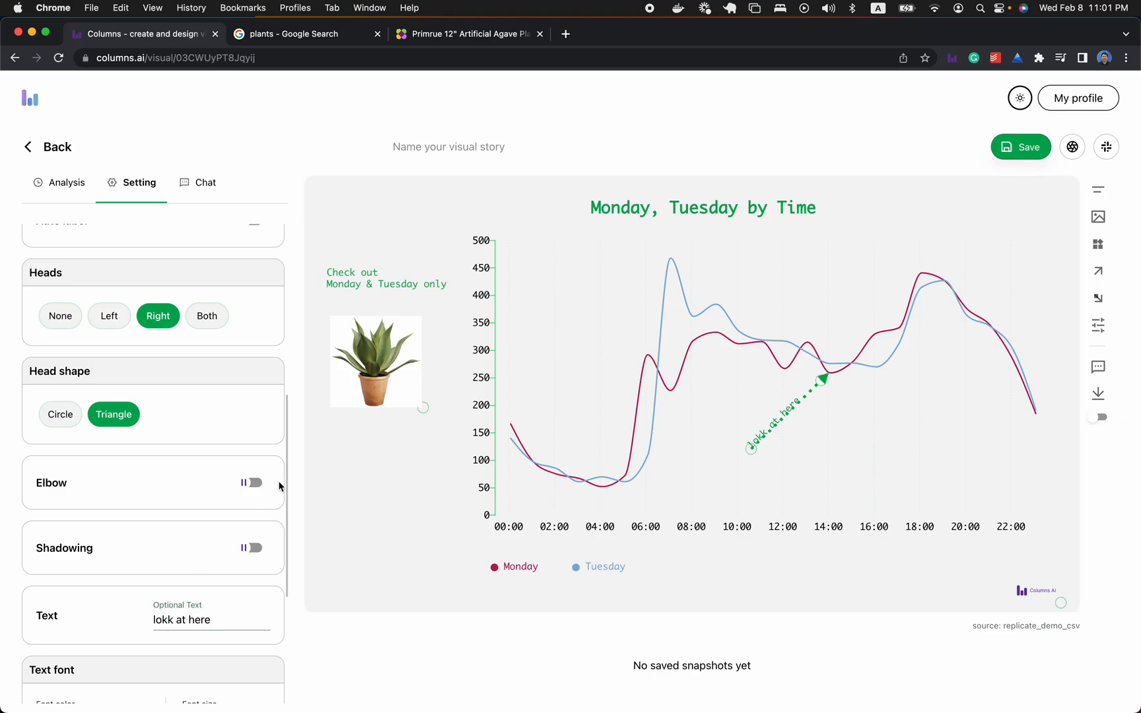
key("BackSpace")
type("o")
Move the tail of the "look at here" arrow to about 08:00 at about 170, then deselect it.
left_click(441, 525)
left_click(744, 449)
left_click_drag(745, 449, 695, 424)
left_click(889, 439)
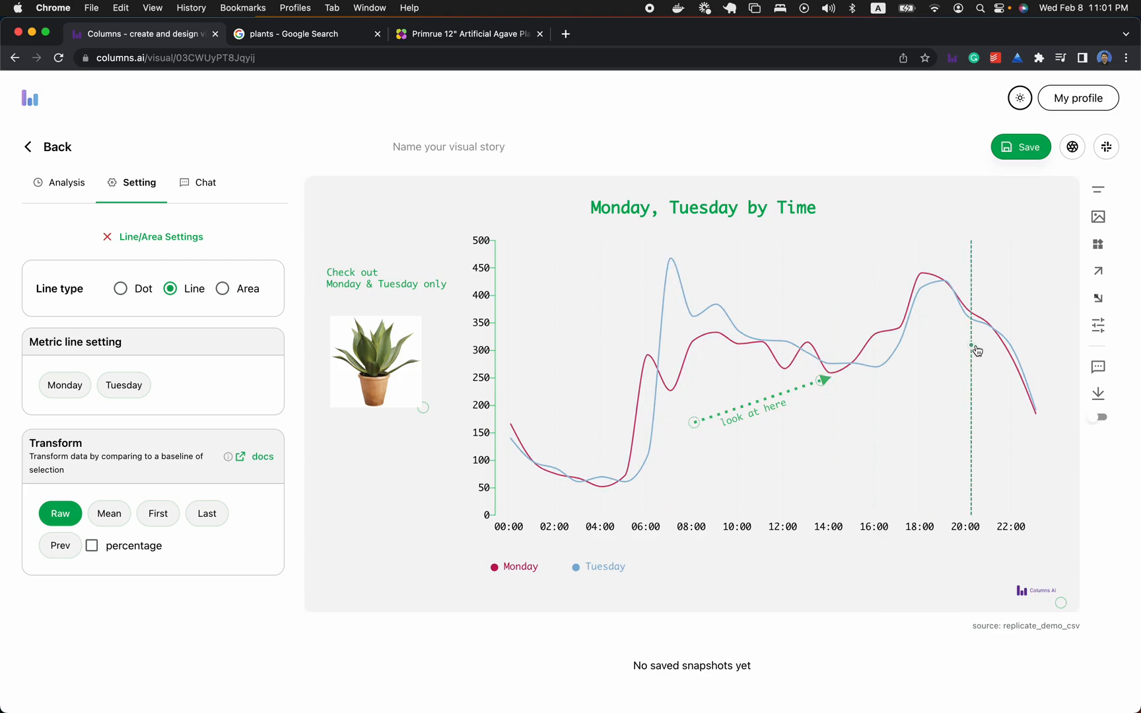
Add a nearly horizontal arrow across the whole plot, from 00:00 at about 350 to just past the last data point.
left_click(1098, 277)
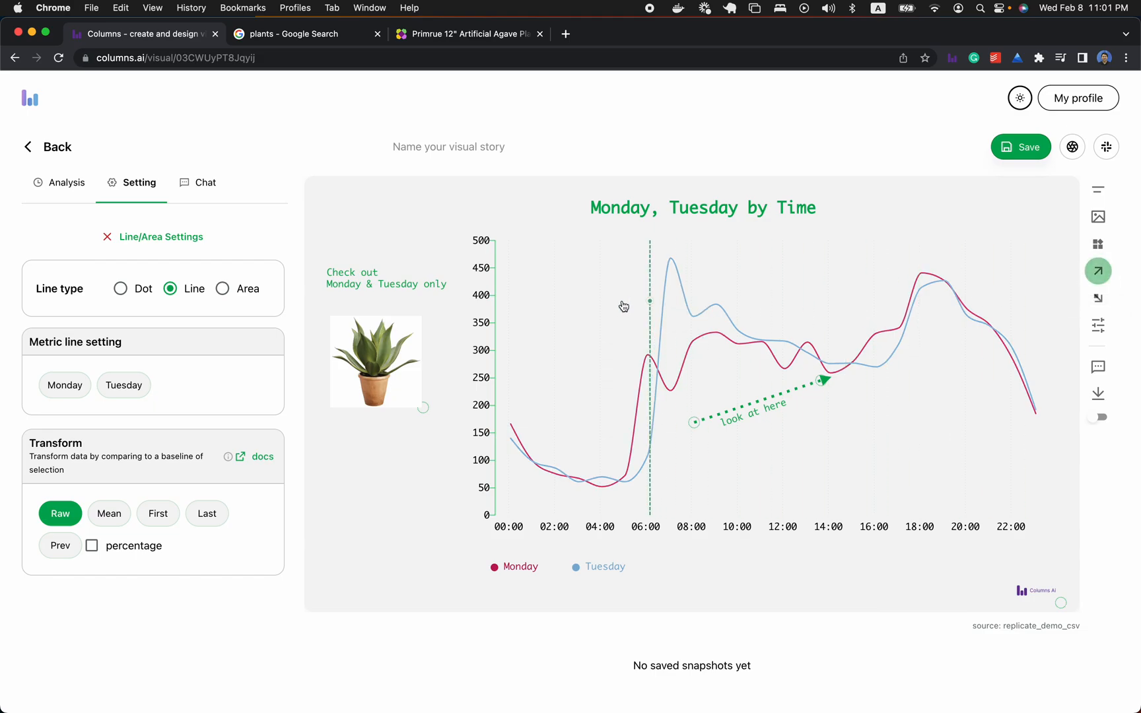
left_click(508, 321)
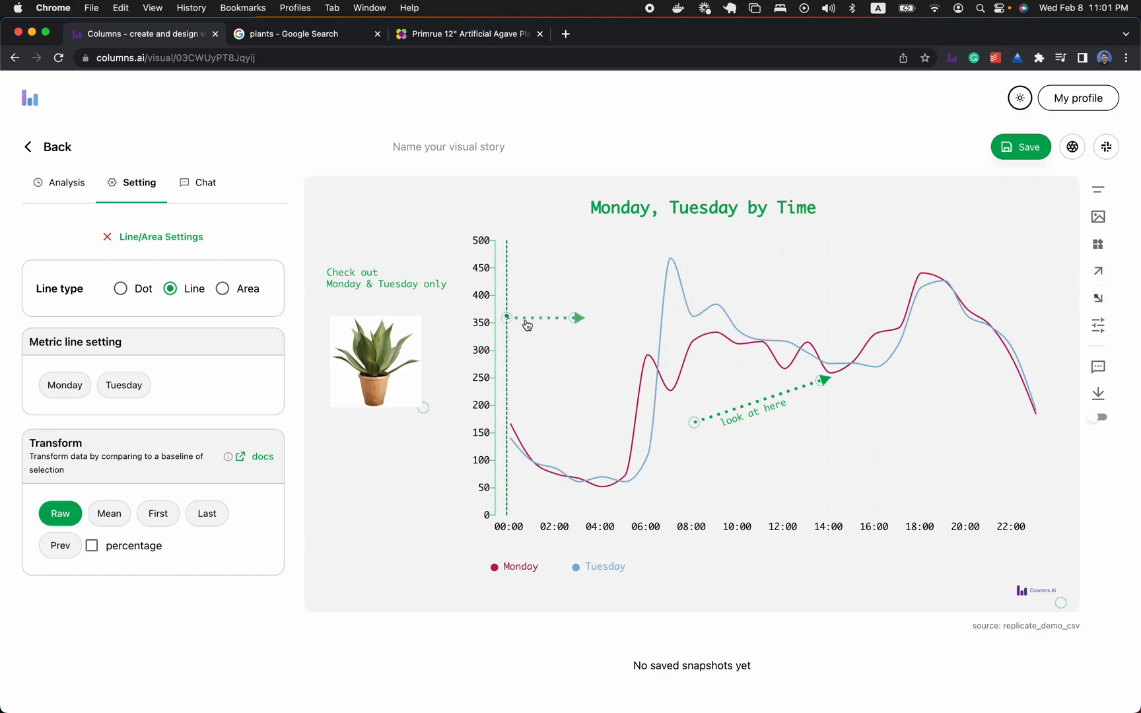
left_click(576, 319)
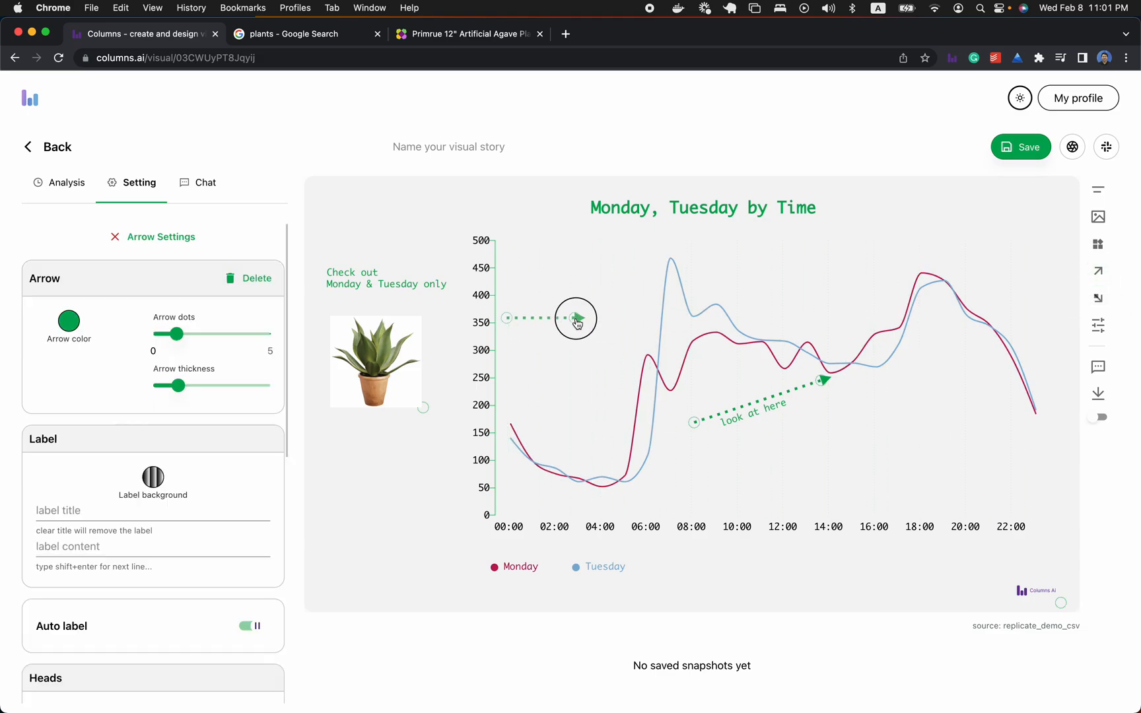
left_click(1062, 313)
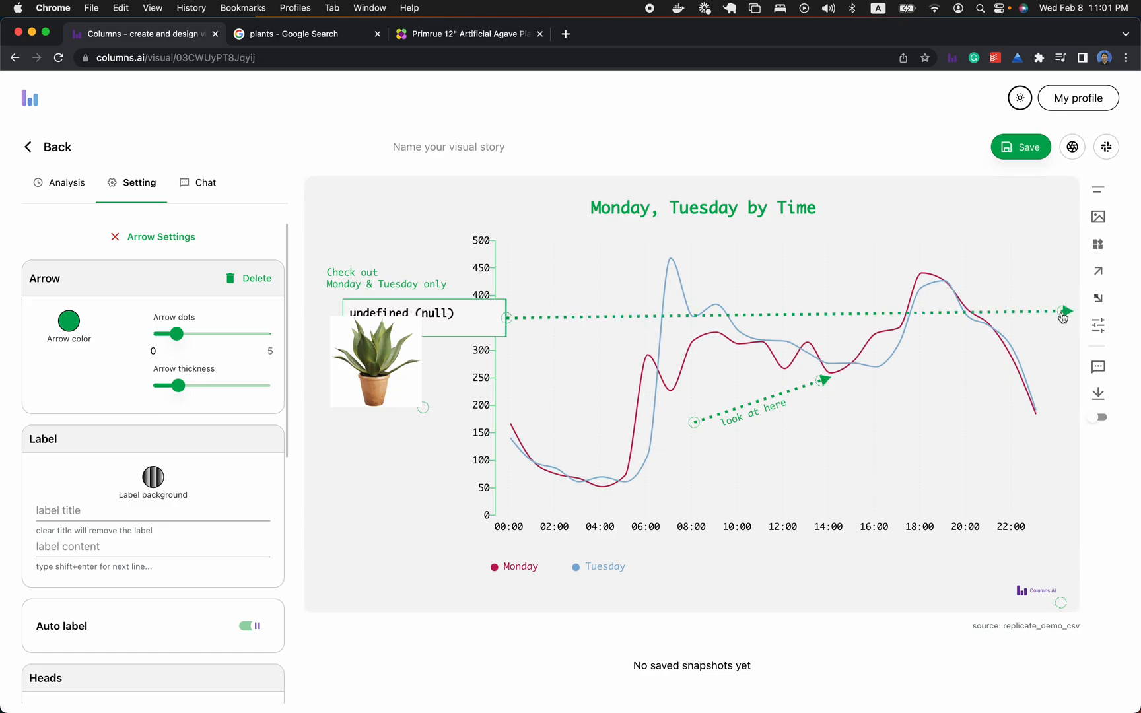
Clear the horizontal arrow's label title and turn off its auto label.
left_click(506, 318)
triple_click(142, 510)
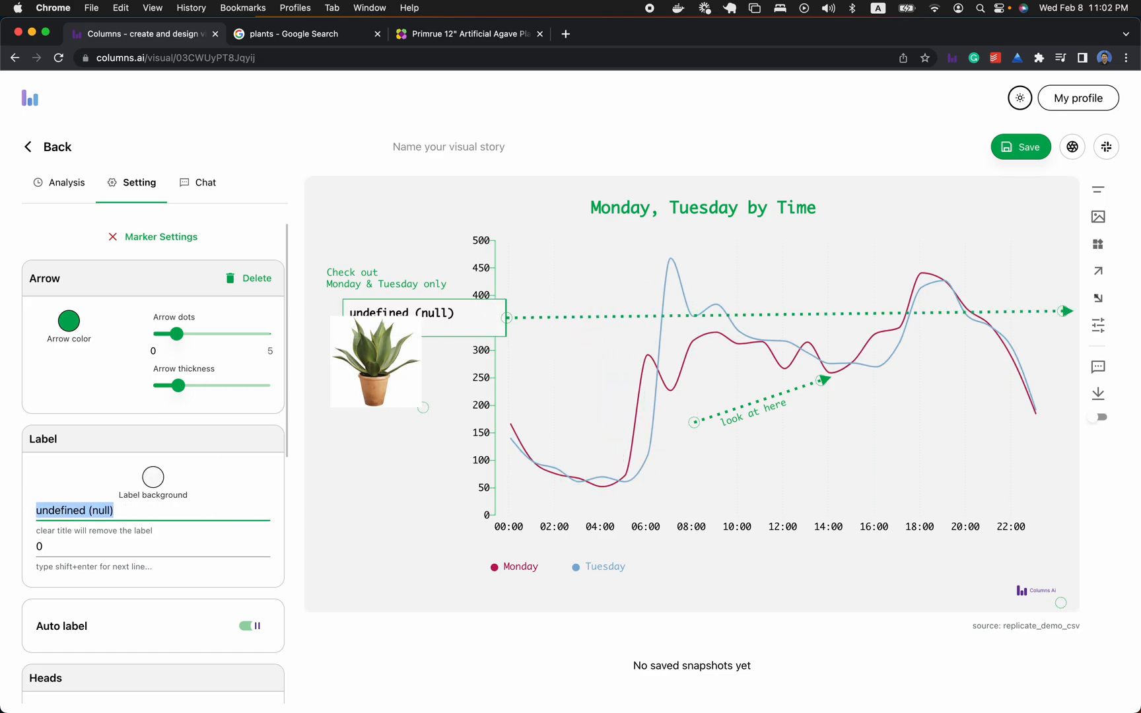
key("BackSpace")
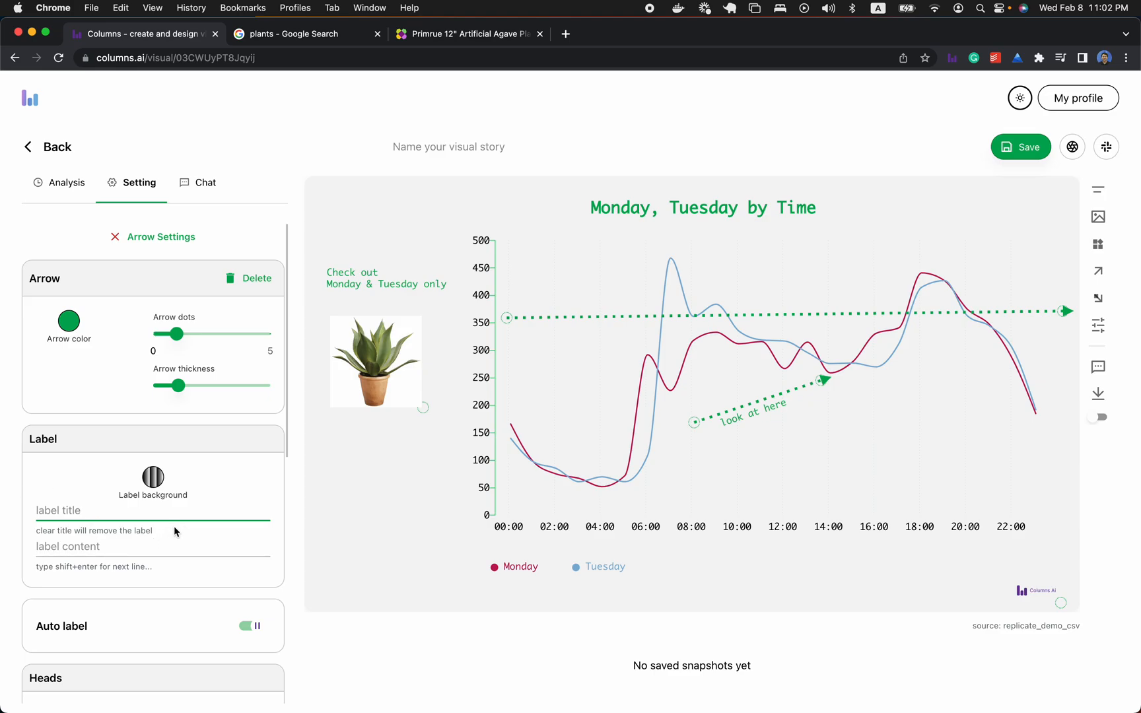
scroll(174, 526, "down", 5)
left_click(251, 348)
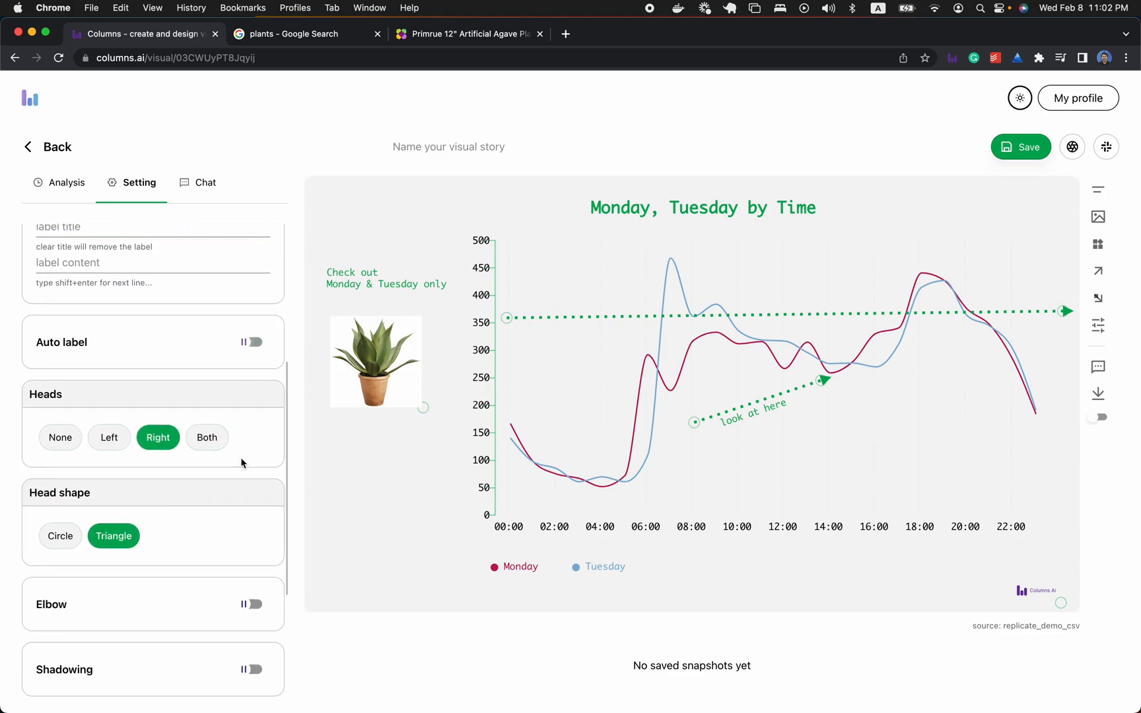
Turn on shadowing for the horizontal arrow and shorten it to span from about 05:15 to about 11:00.
scroll(235, 470, "down", 2)
scroll(238, 476, "down", 2)
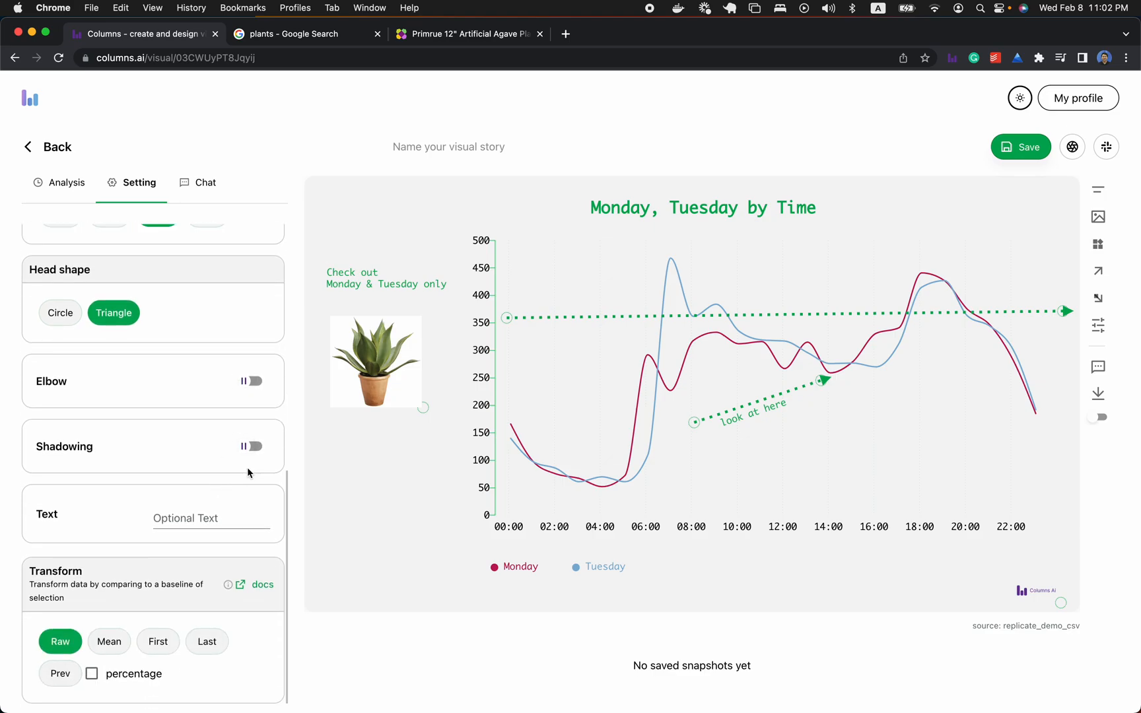
left_click(253, 446)
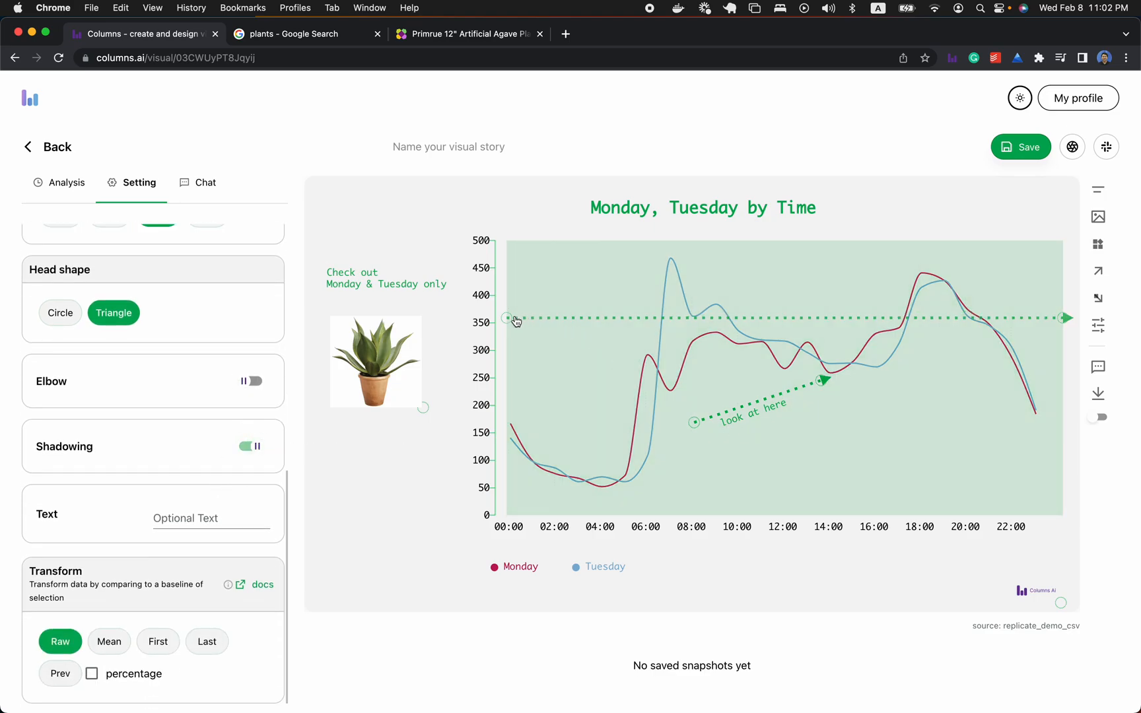
left_click(598, 323)
left_click_drag(506, 322, 630, 317)
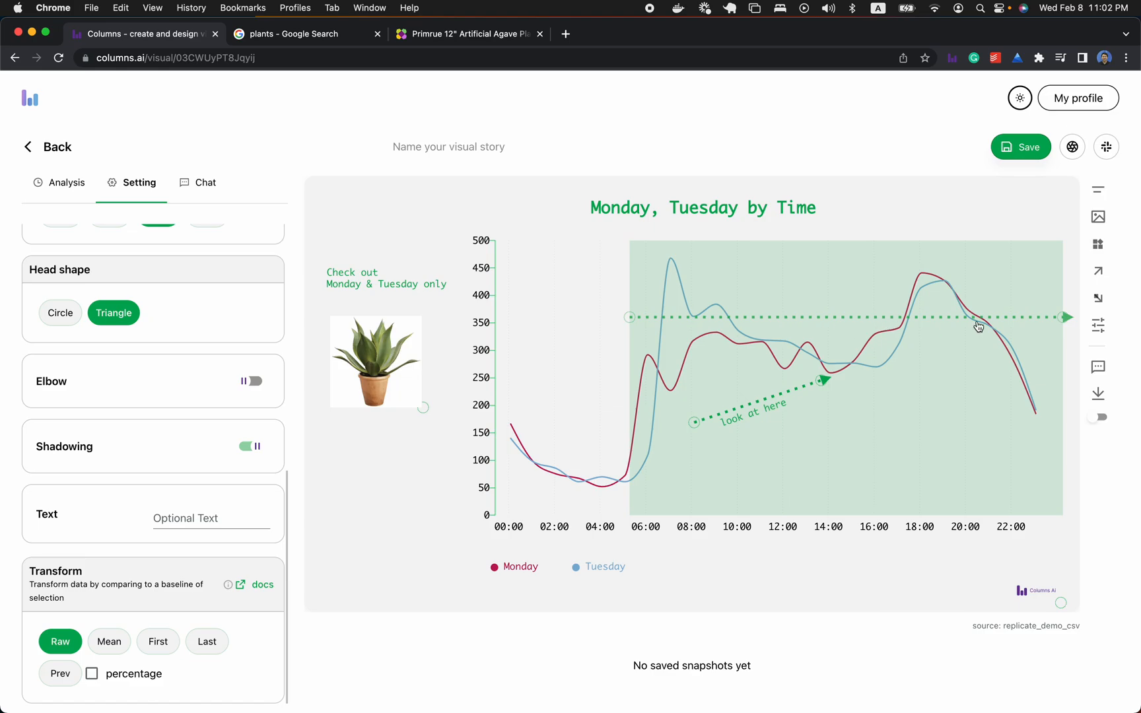
left_click_drag(1066, 323, 729, 323)
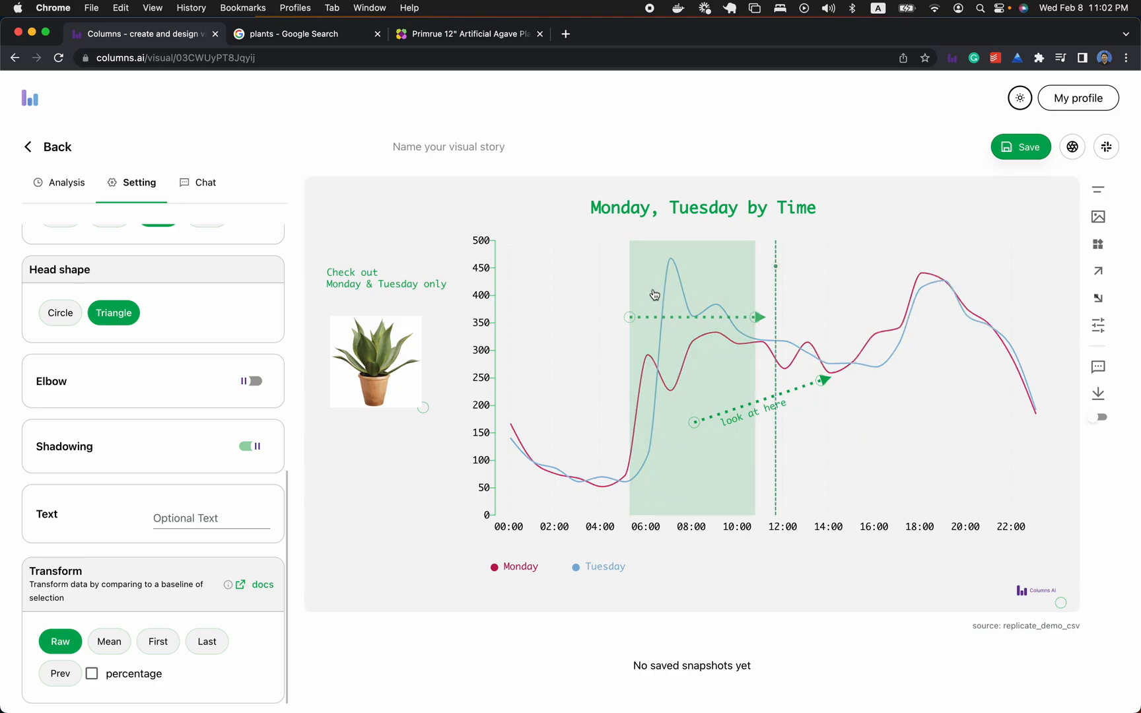
Add a downward arrow with its tail near 21:00 at about 460 and its head near 21:30 at about 75.
left_click(1098, 271)
left_click(986, 263)
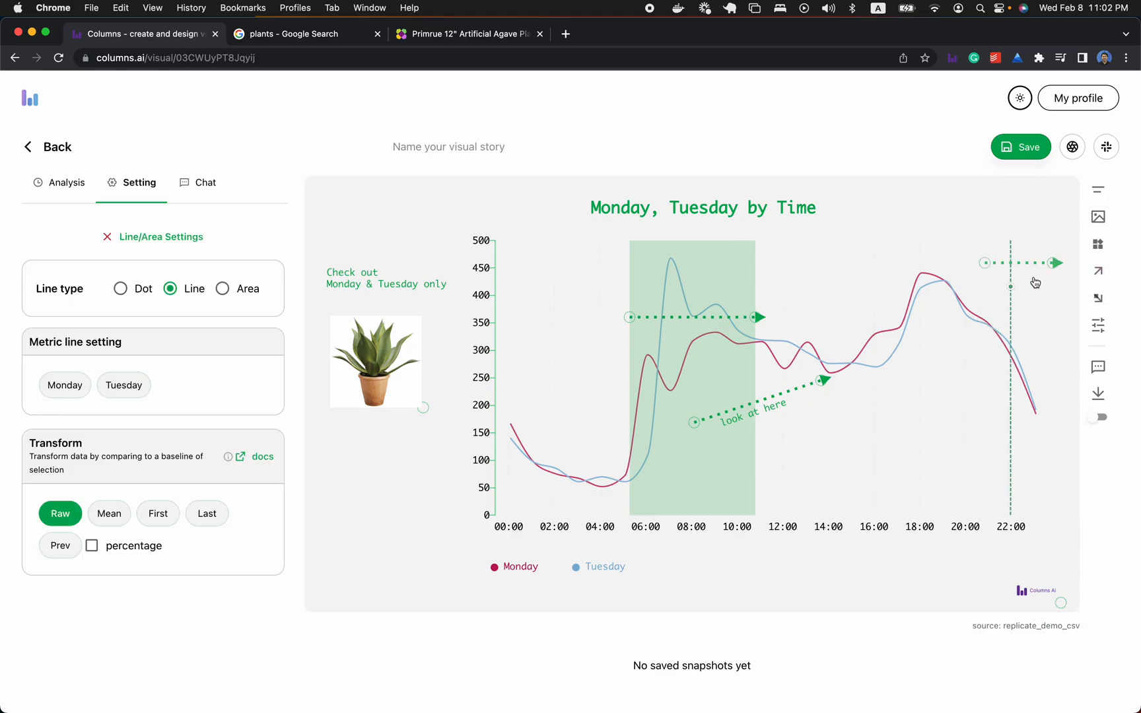
left_click(1000, 474)
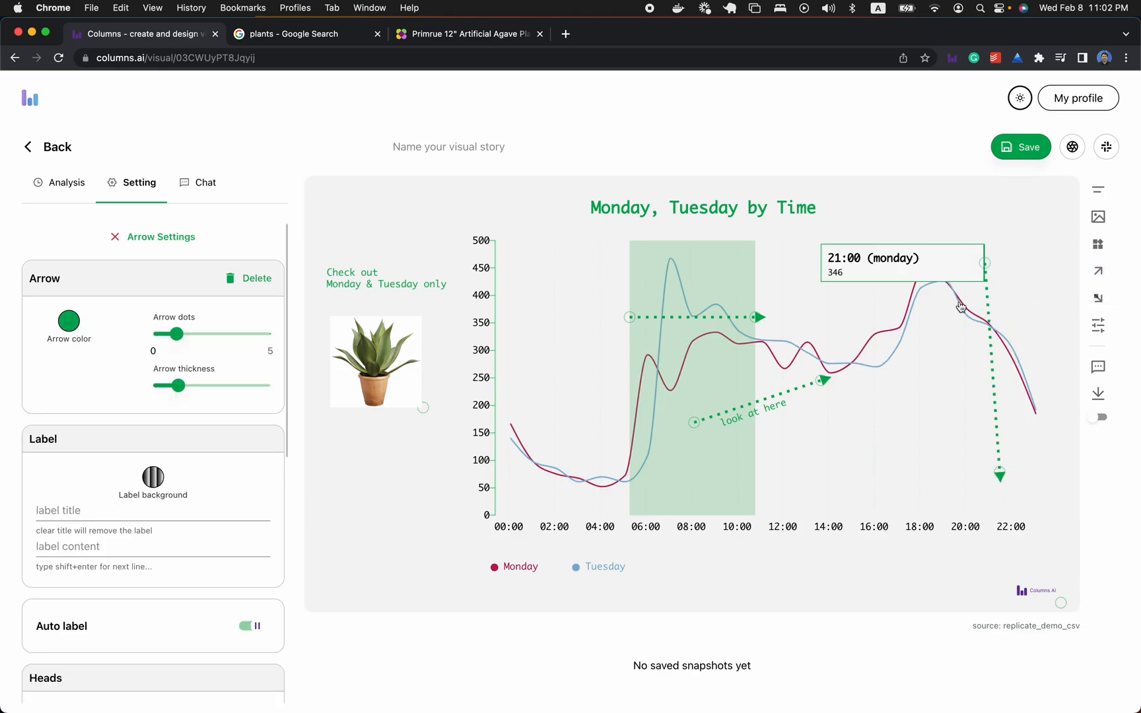
Turn off the downward arrow's auto label and clear its label title.
left_click(978, 266)
left_click(249, 632)
left_click(145, 510)
key("super+a")
key("BackSpace")
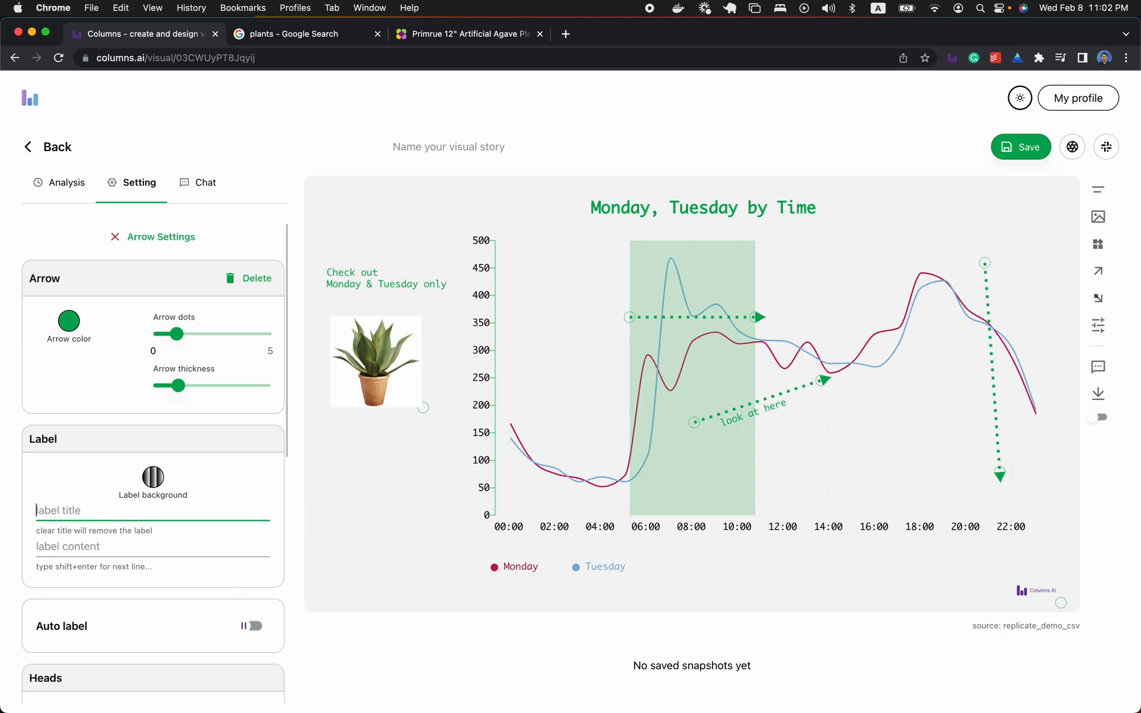
Set the downward arrow's head shape to Circle and shift its tail to about 21:30 so the arrow is vertical.
scroll(196, 581, "down", 5)
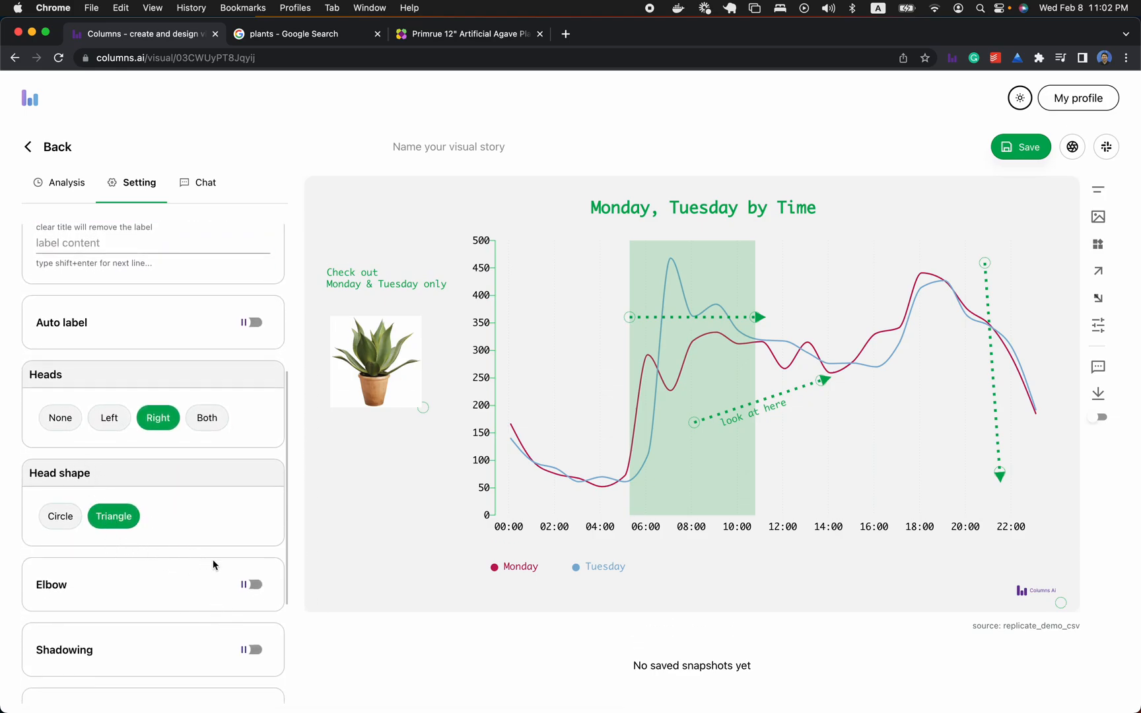
left_click(59, 522)
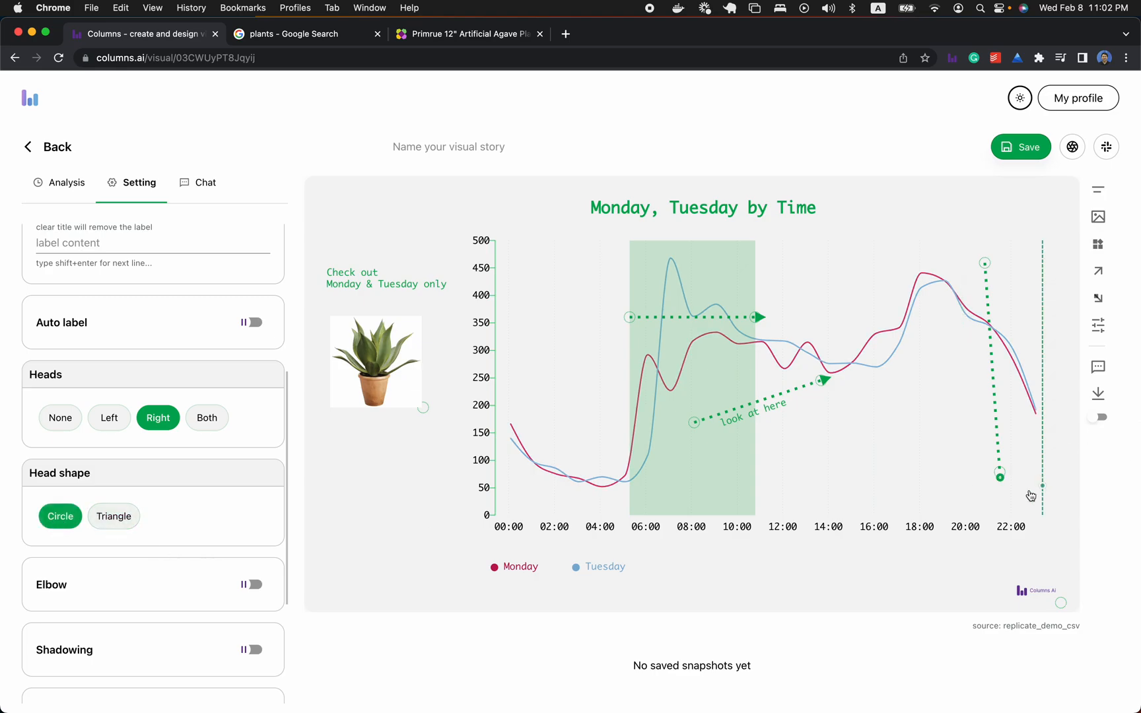
left_click_drag(986, 265, 1002, 264)
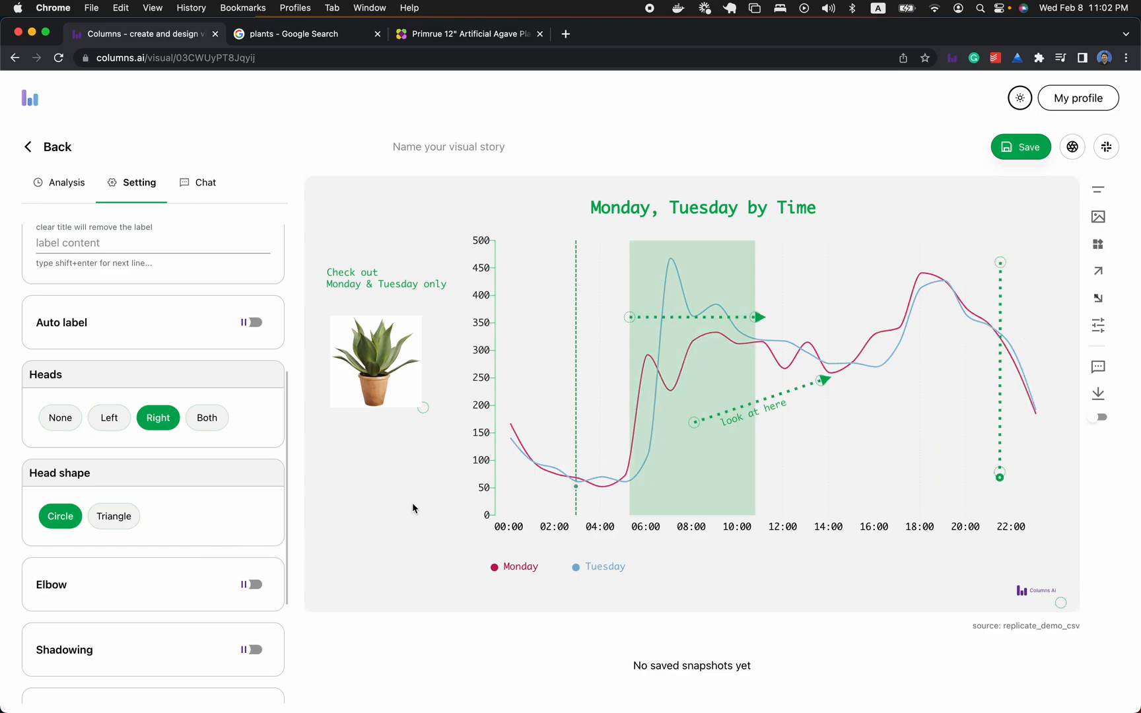
Set the vertical arrow's dots to 0 to make it a solid line.
scroll(172, 372, "up", 5)
left_click_drag(177, 333, 133, 337)
scroll(91, 492, "down", 7)
scroll(91, 492, "down", 3)
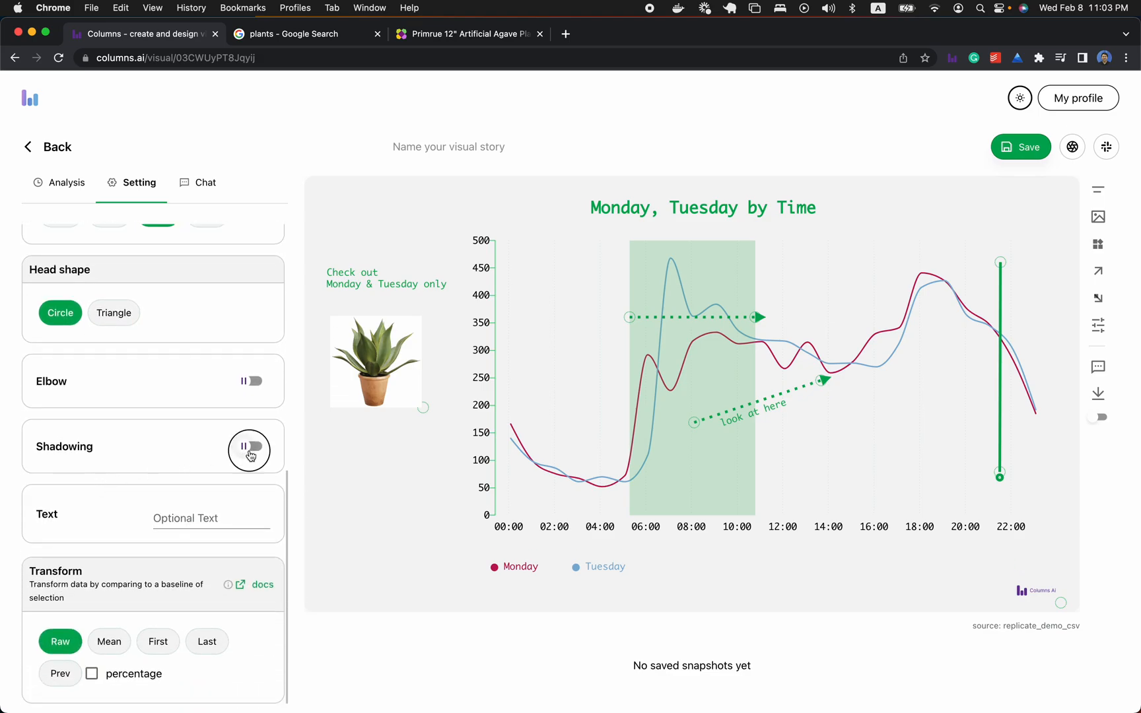
Turn on shadowing for the vertical arrow and lower its tail to about 250.
left_click(251, 448)
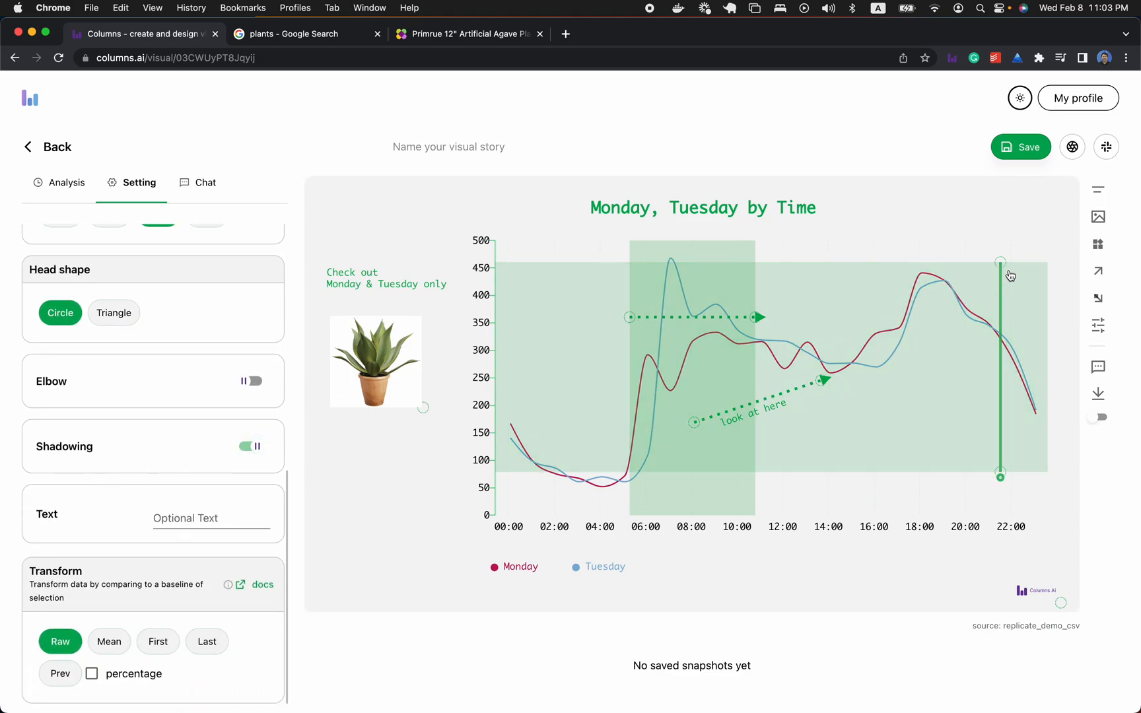
left_click_drag(1006, 268, 1004, 385)
mouse_move(1003, 265)
left_mouse_down()
mouse_move(983, 378)
mouse_move(1003, 376)
left_mouse_up()
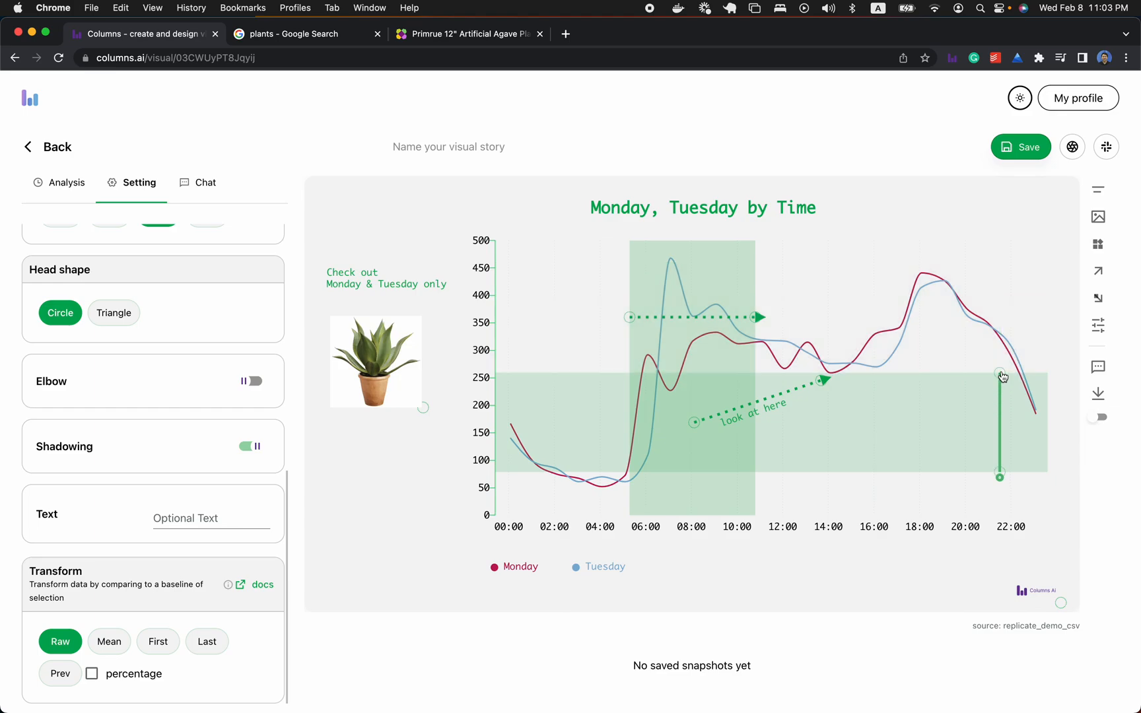